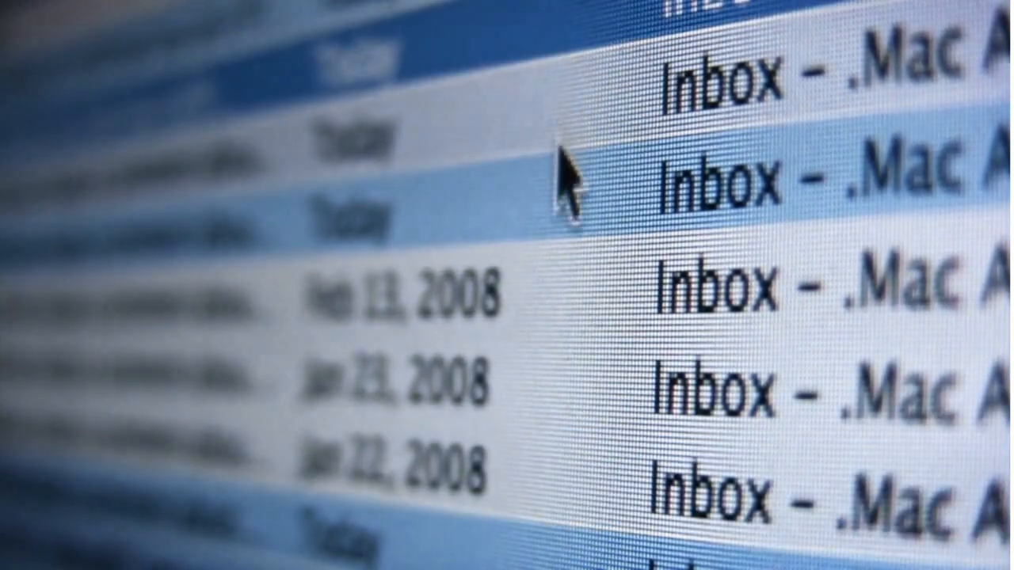
# Search Google for 'gmail' and open the 'Email - Gmail - Google' sign-in result
pyautogui.click(564, 200)
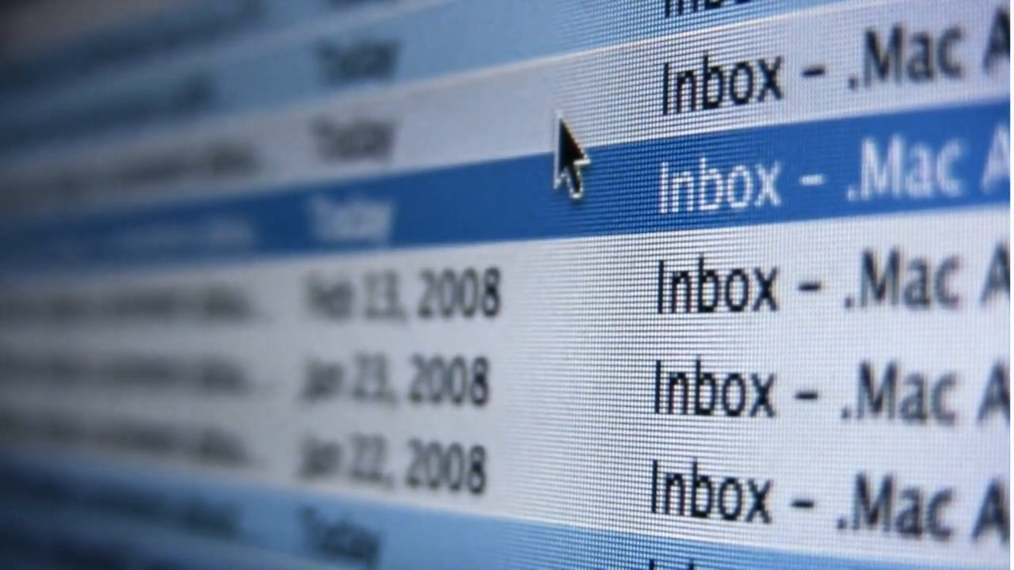
pyautogui.press('super+a')
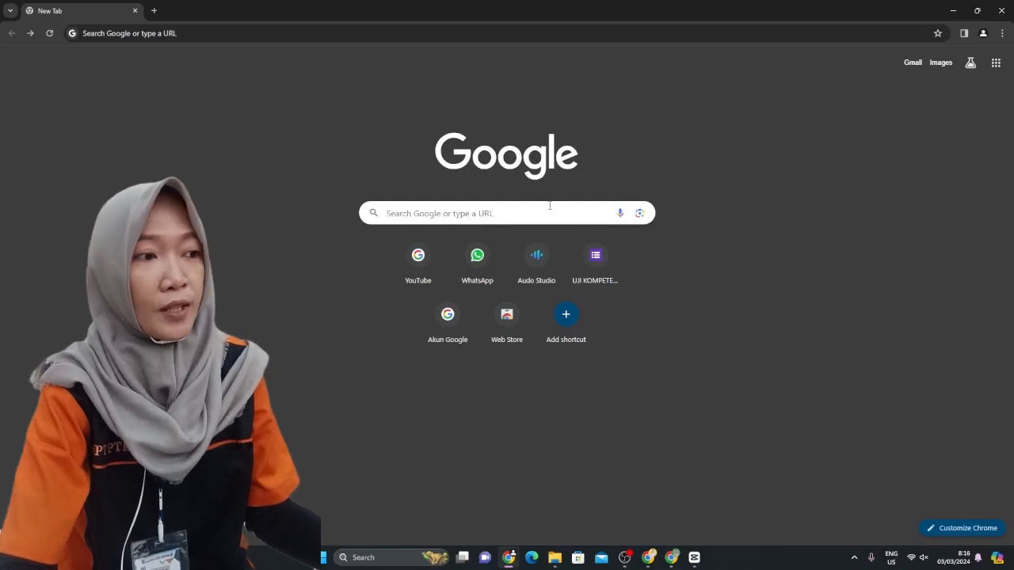
pyautogui.click(471, 213)
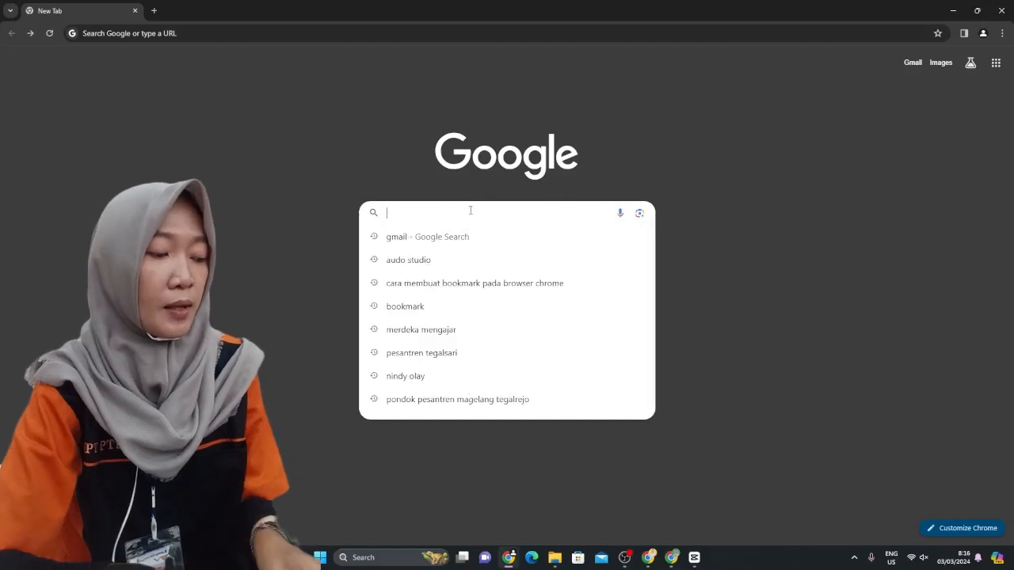
pyautogui.write('g')
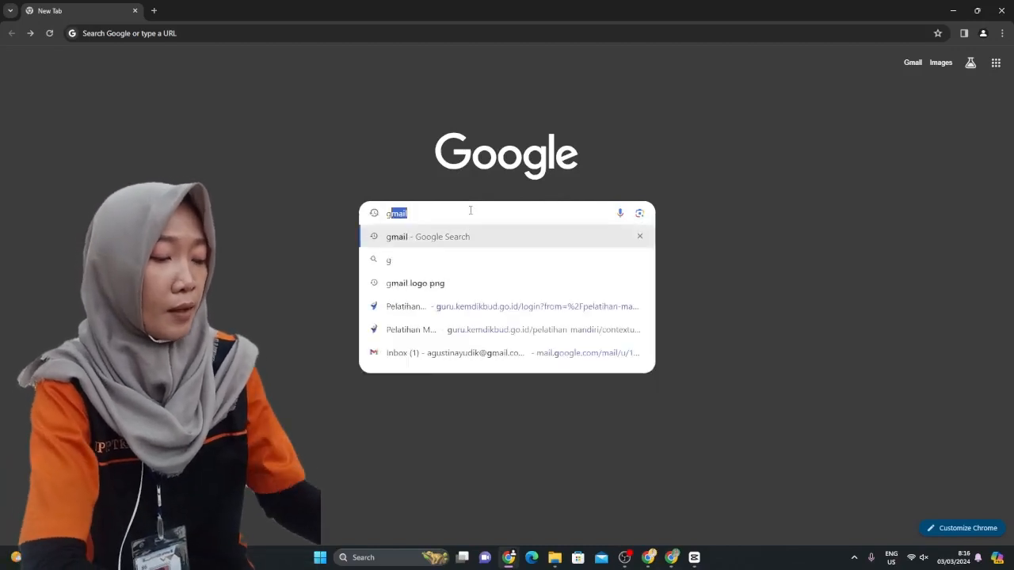
pyautogui.write('mail')
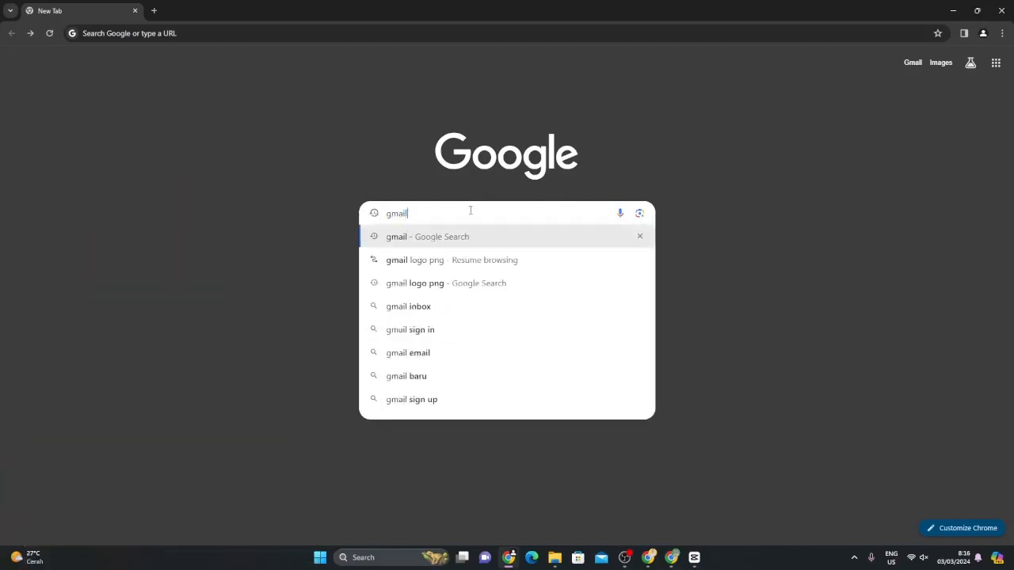
pyautogui.press('Return')
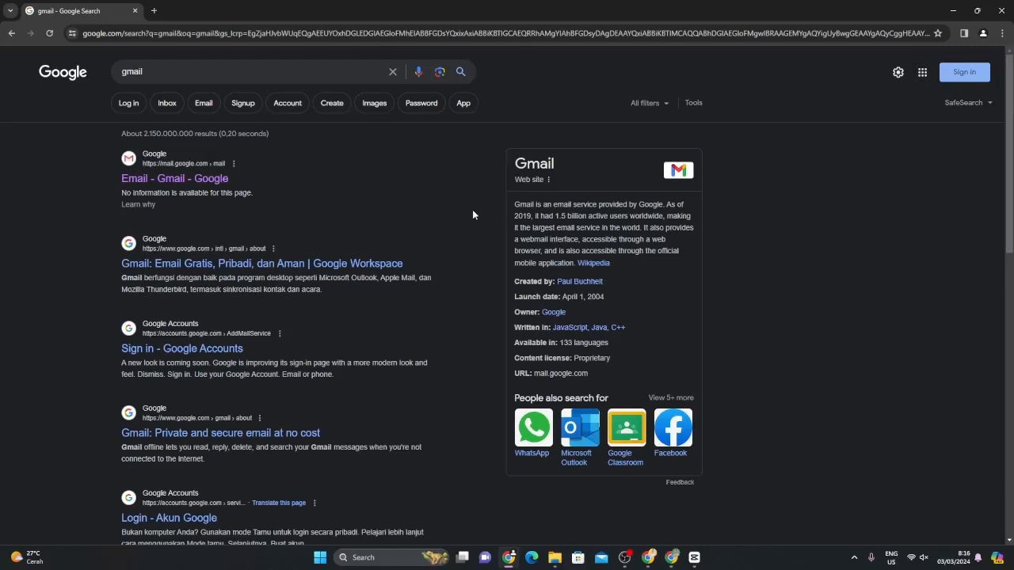
pyautogui.click(212, 174)
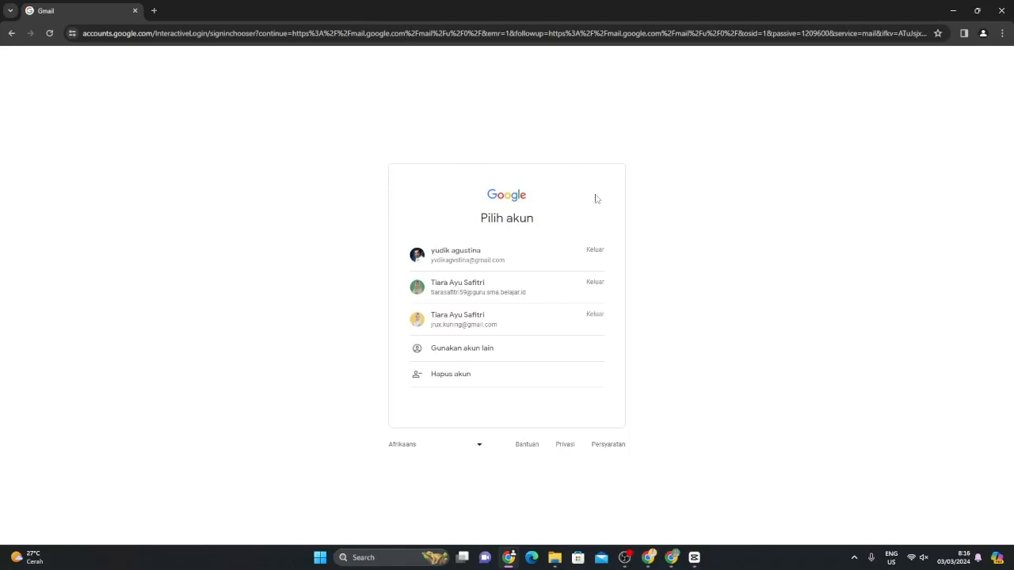
# Choose another account and start creating a new Google account for personal use
pyautogui.click(453, 357)
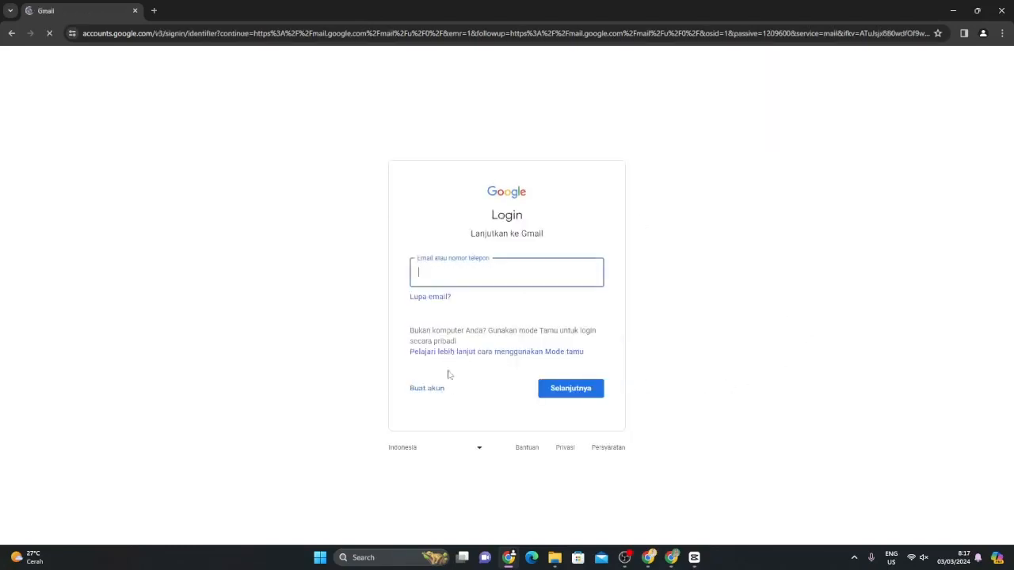
pyautogui.click(428, 389)
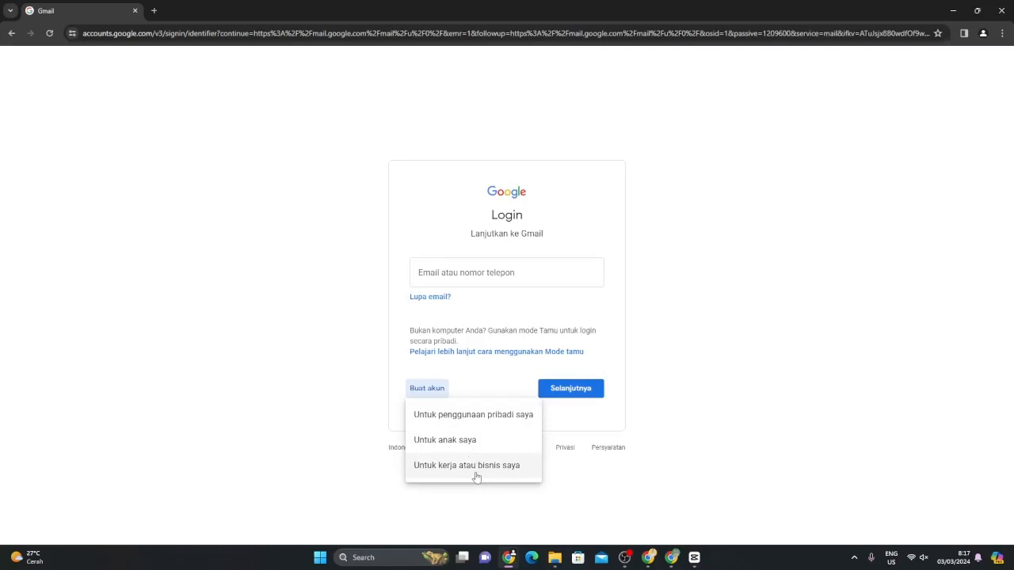
pyautogui.click(477, 417)
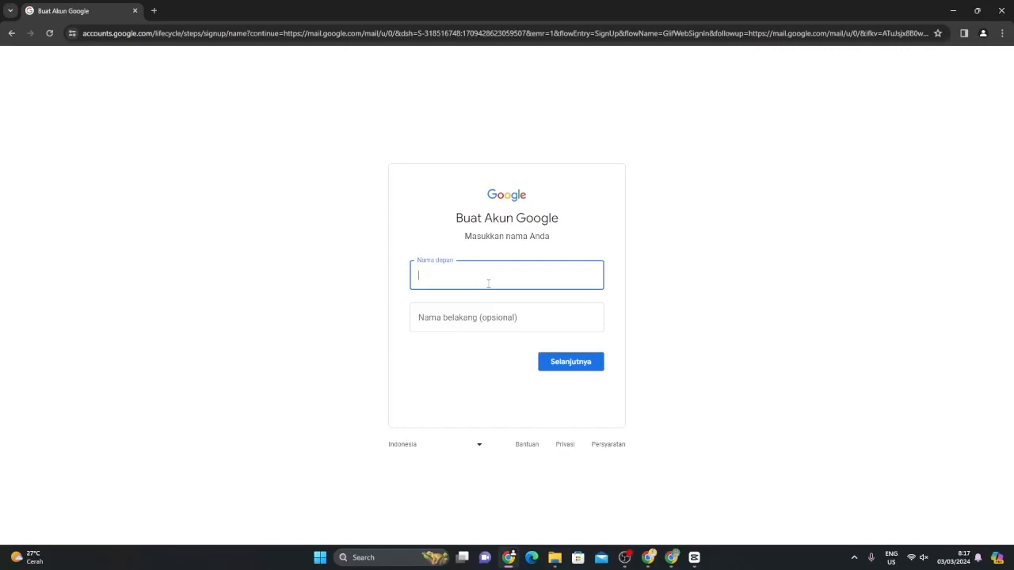
# Enter the account holder's first and last name, then submit the birthday and gender details
pyautogui.click(532, 321)
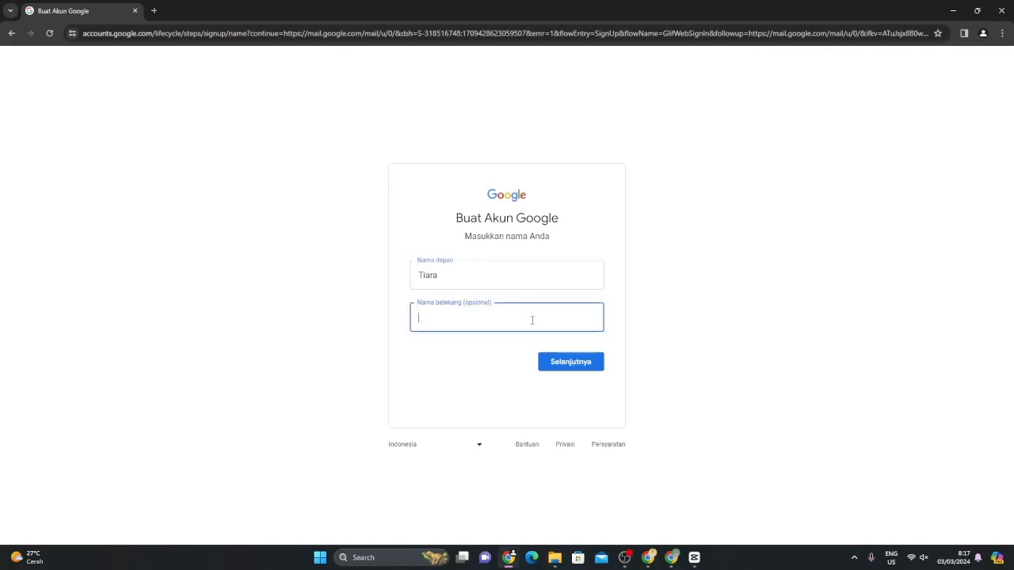
pyautogui.click(586, 370)
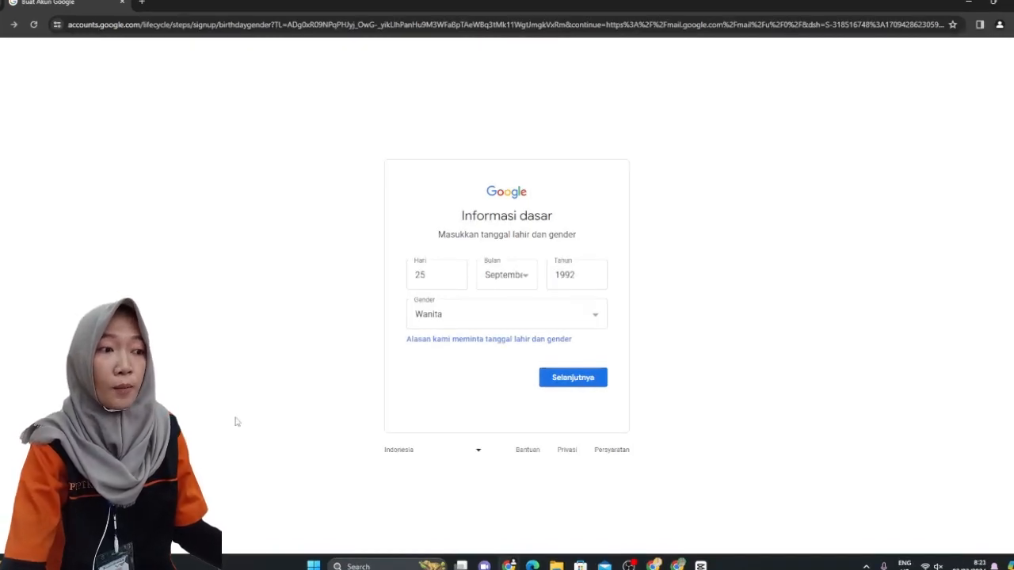
pyautogui.click(543, 374)
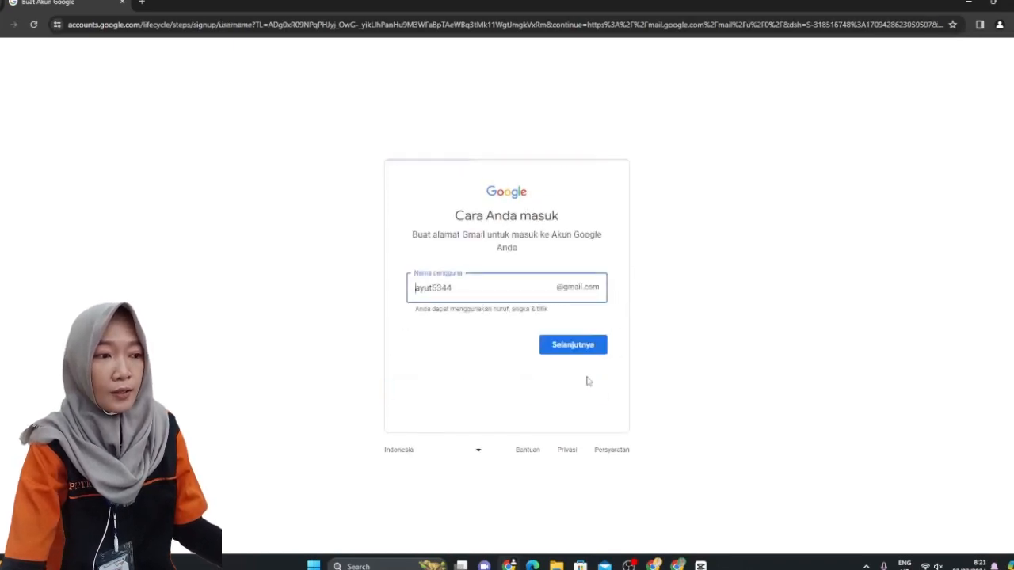
# Accept the suggested Gmail username and continue to the password step
pyautogui.click(455, 291)
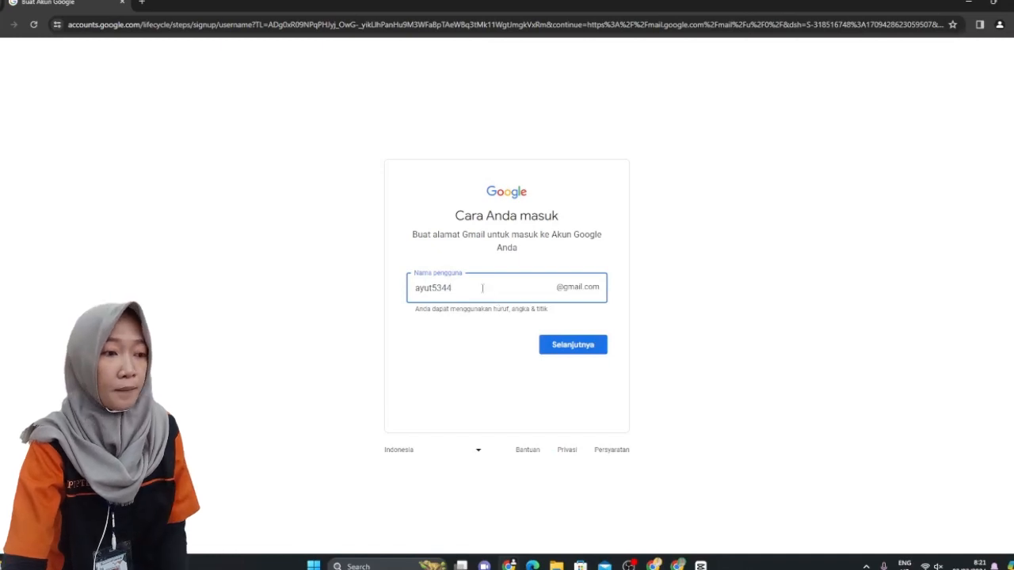
pyautogui.click(580, 357)
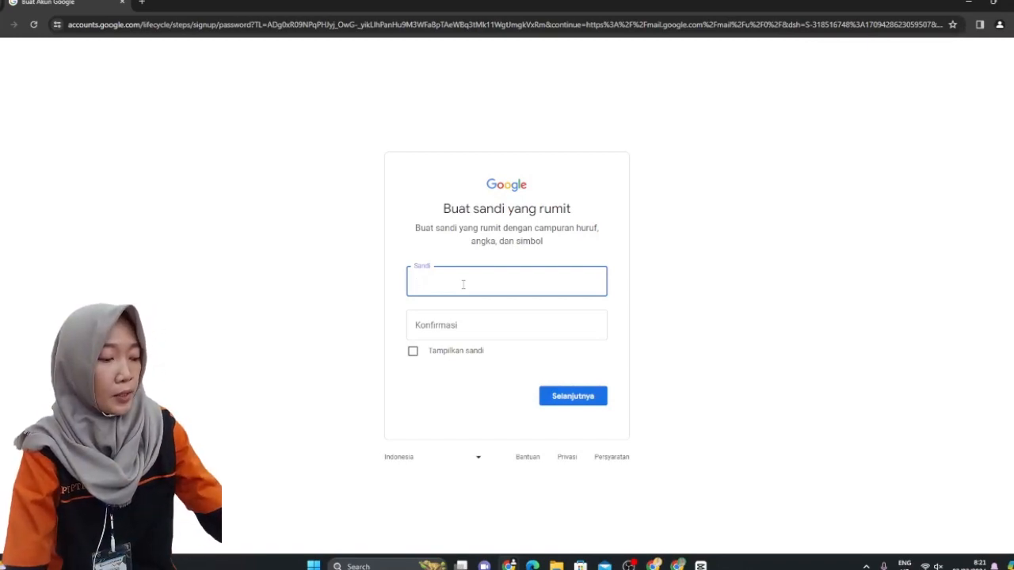
# Enter and correct a new password, paste it into the confirmation field, and submit it
pyautogui.write('***')
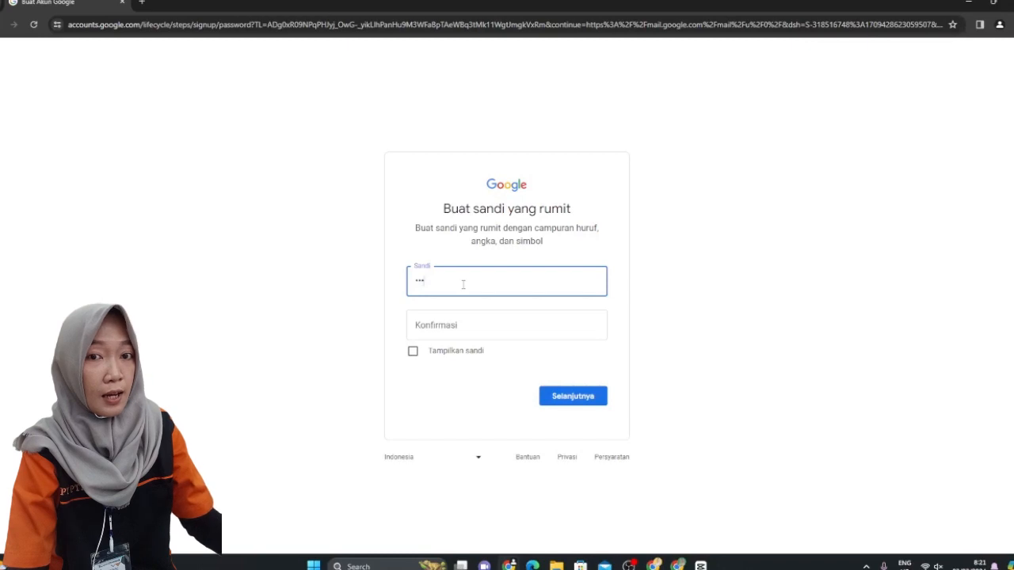
pyautogui.write('*****')
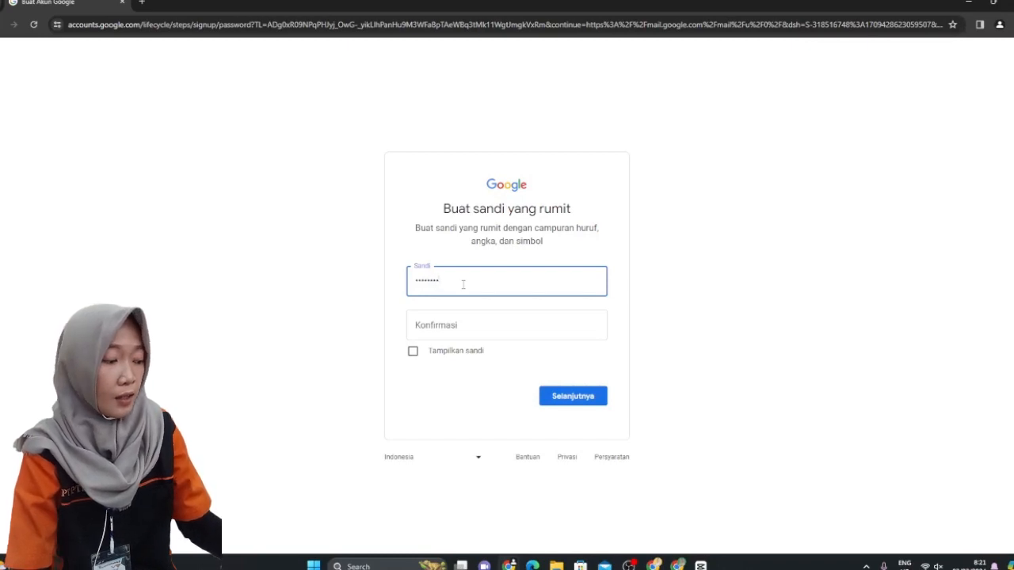
pyautogui.write('***')
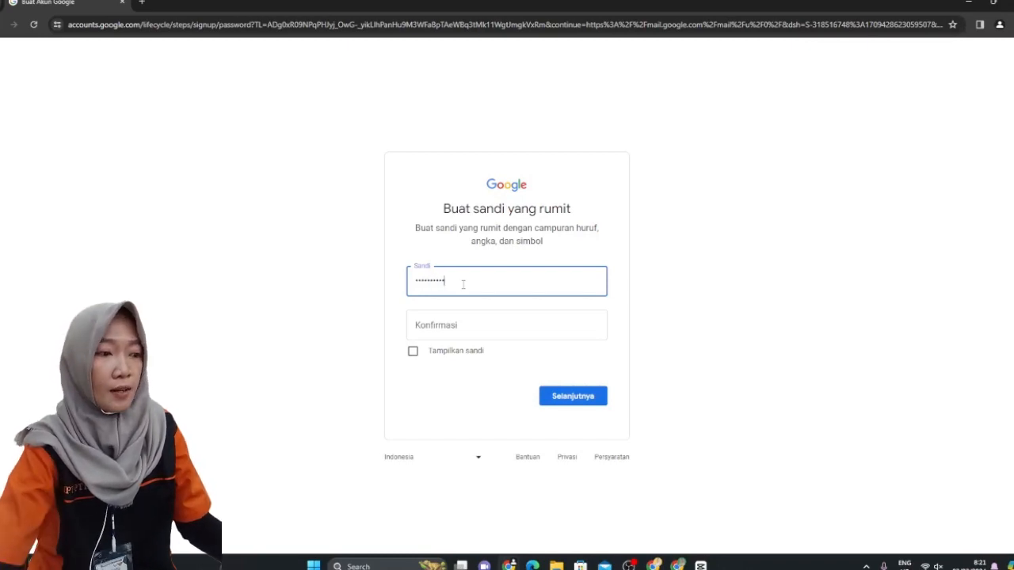
pyautogui.click(414, 352)
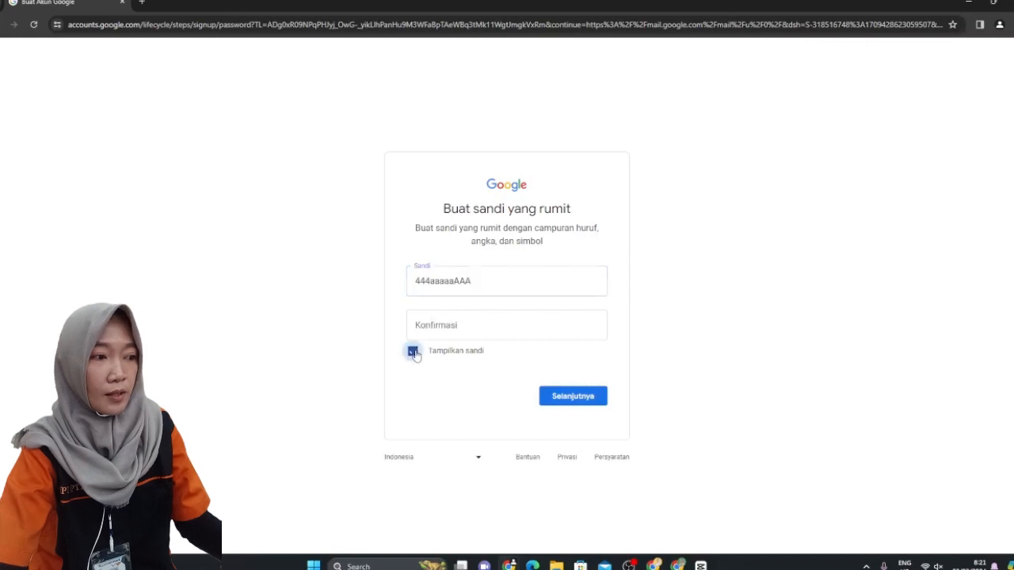
pyautogui.click(446, 282)
pyautogui.press('BackSpace')
pyautogui.press('BackSpace')
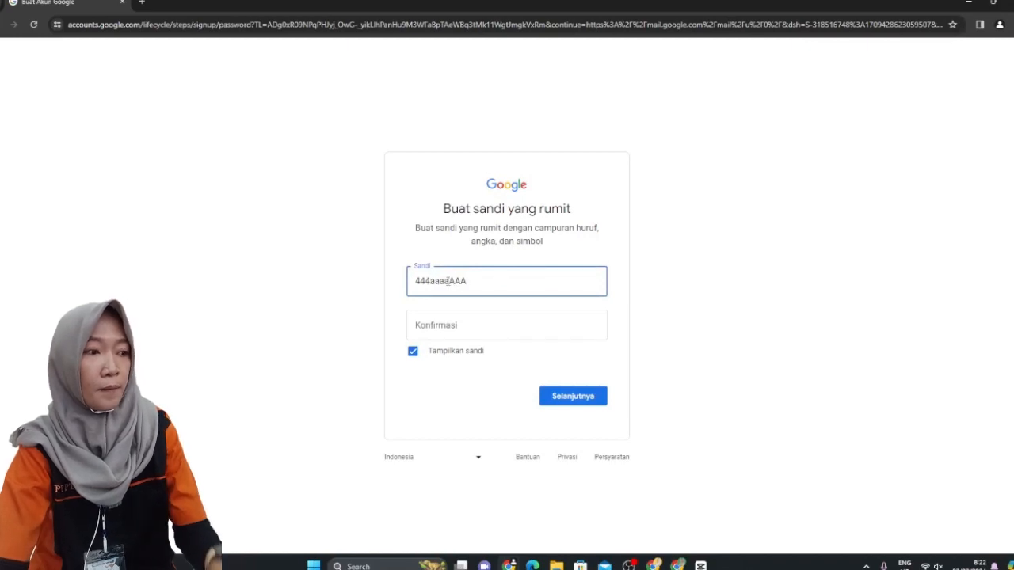
pyautogui.press('BackSpace')
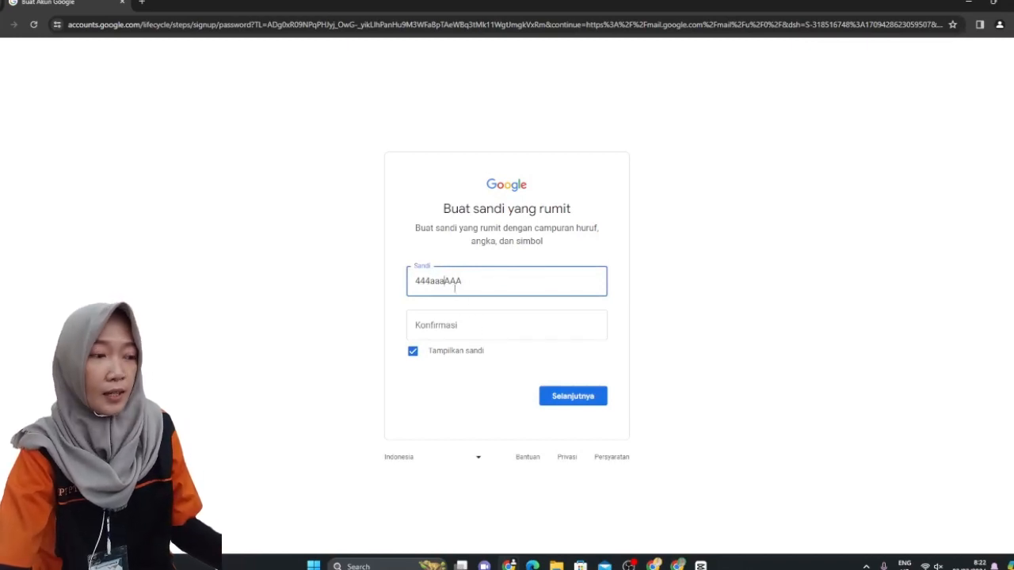
pyautogui.moveTo(463, 283); pyautogui.dragTo(391, 285)
pyautogui.hotkey('ctrl', 'c')
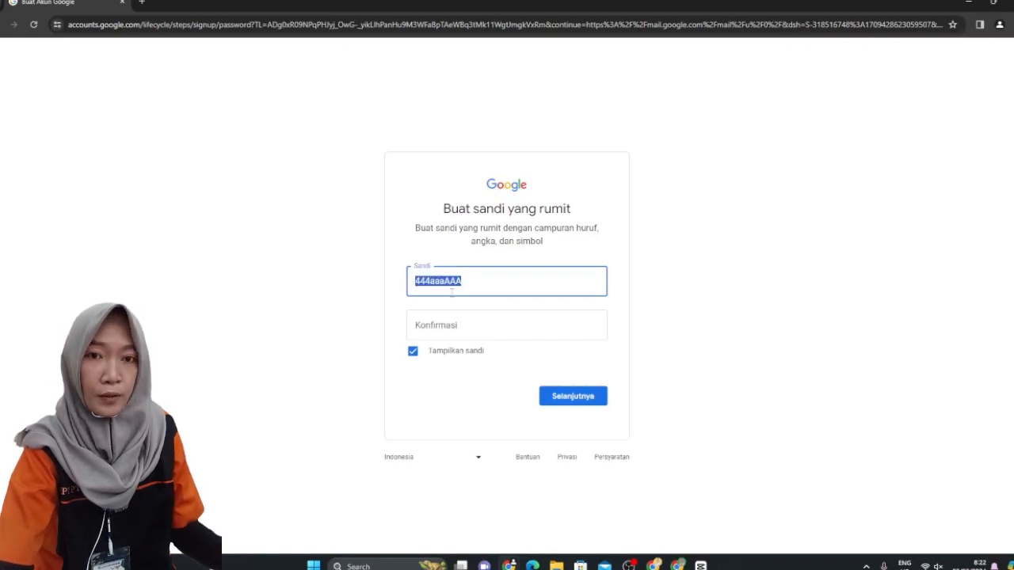
pyautogui.click(470, 328)
pyautogui.hotkey('ctrl', 'v')
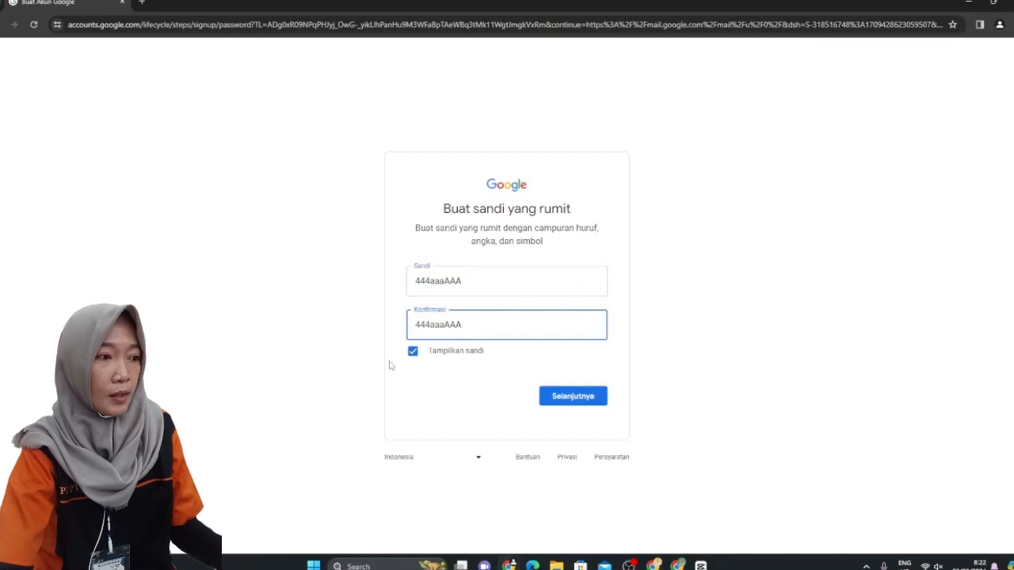
pyautogui.click(576, 397)
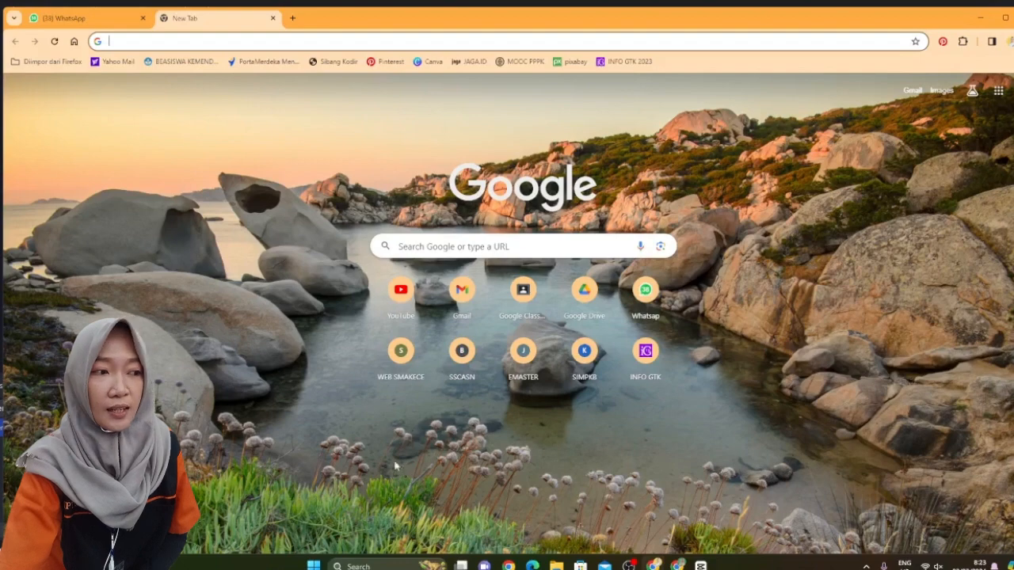
# Open Gmail from the new tab page and dismiss the email-links permission prompt
pyautogui.click(462, 303)
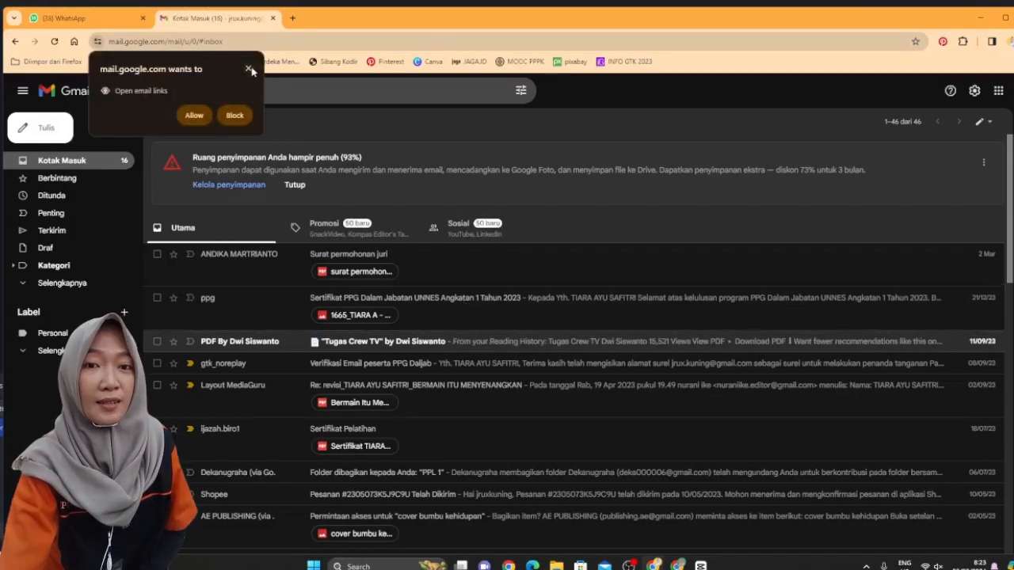
pyautogui.click(249, 70)
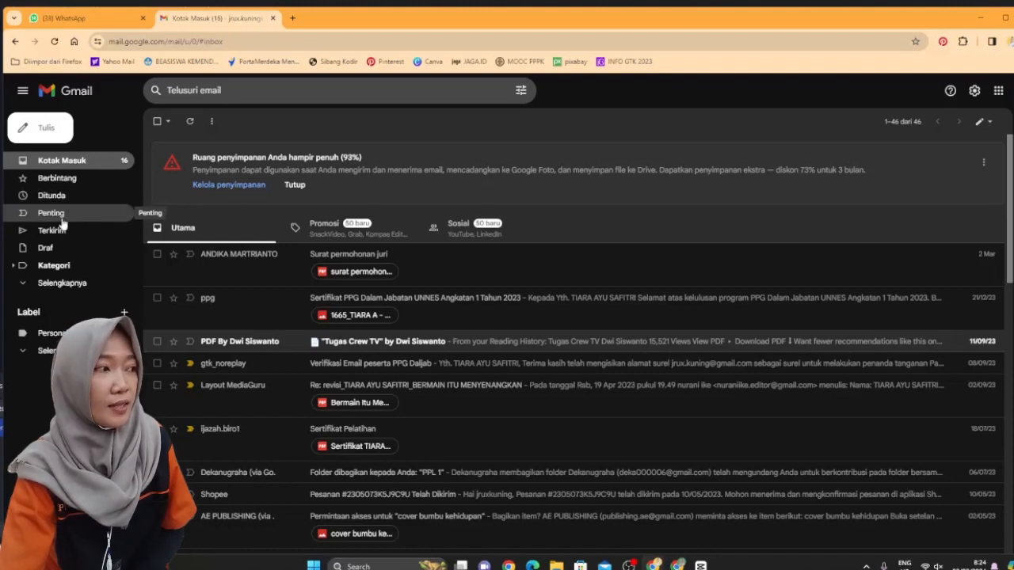
# Start a new message in Gmail and expand its window to full size
pyautogui.click(46, 139)
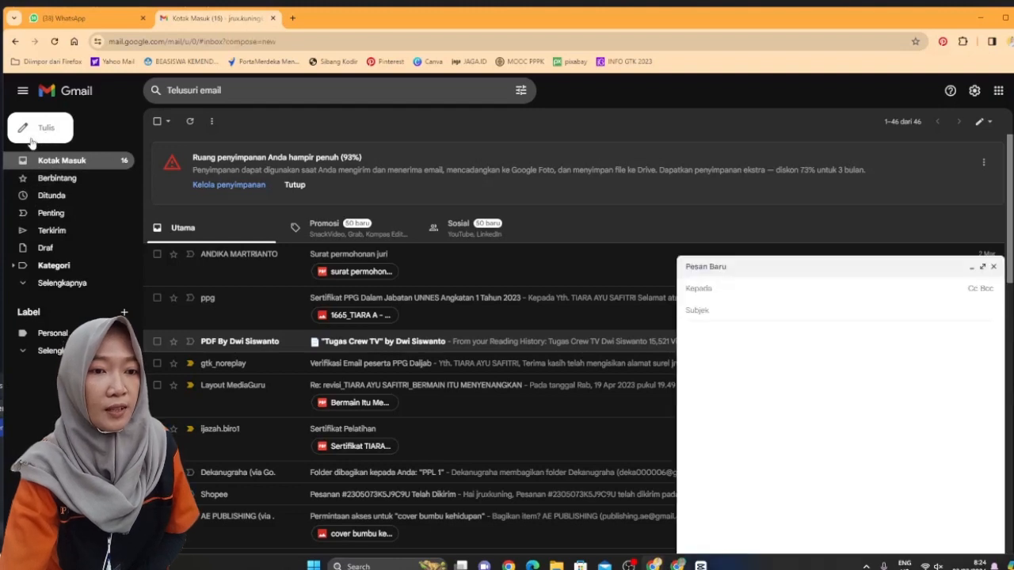
pyautogui.click(983, 266)
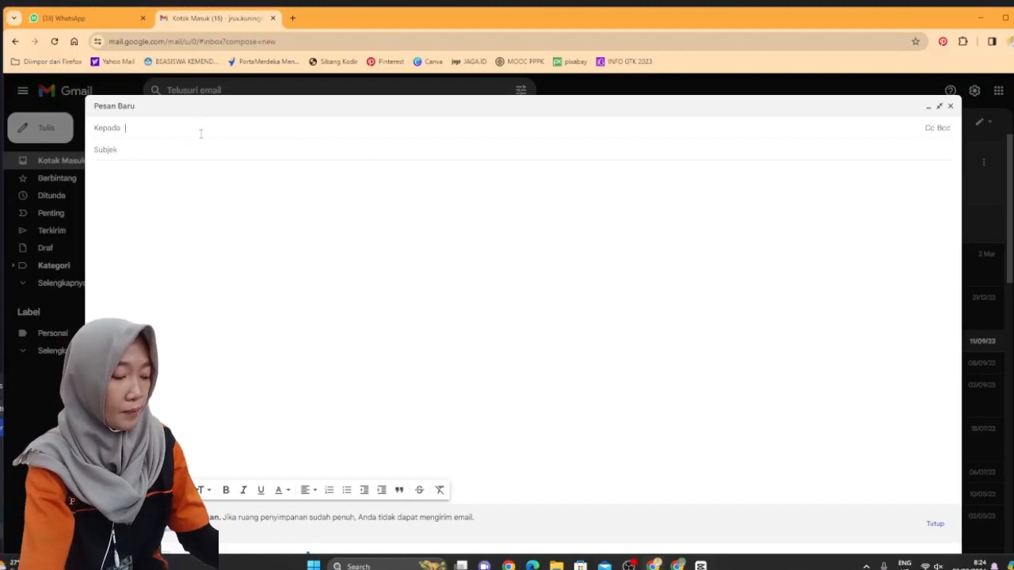
# Add the first suggested Gmail contact to the To field, closing the stray extra compose window
pyautogui.write('and')
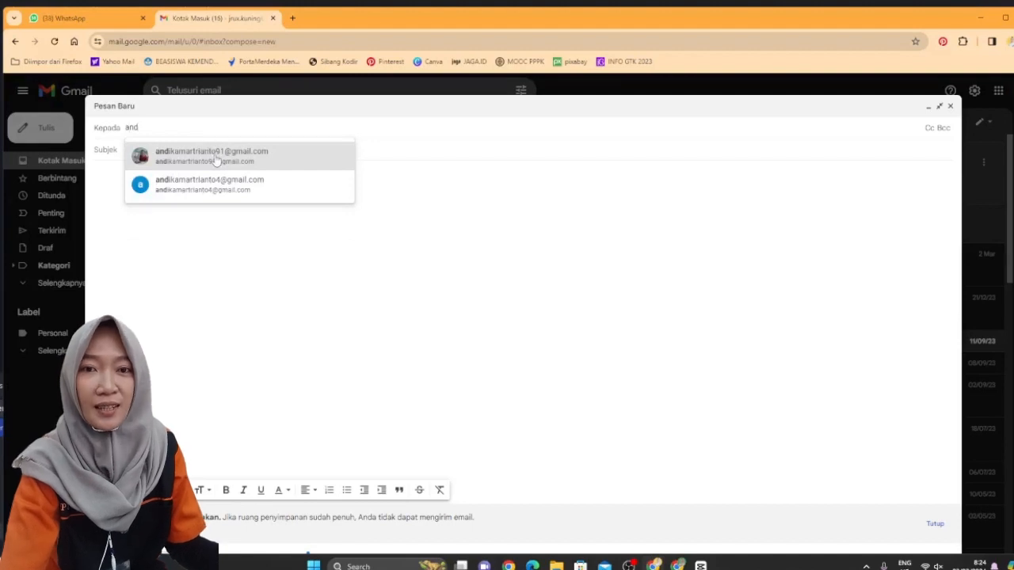
pyautogui.moveTo(218, 157)
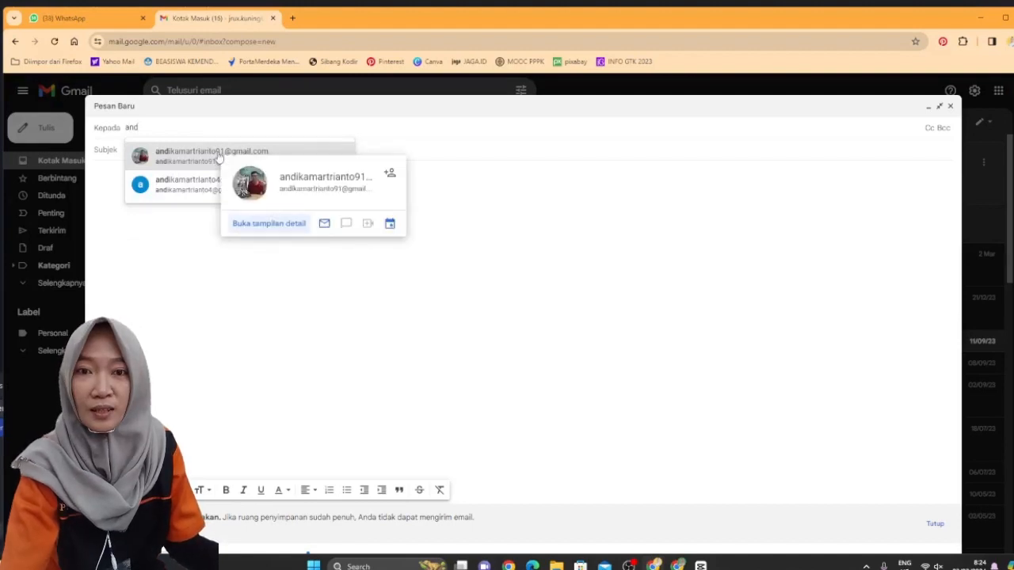
pyautogui.click(279, 188)
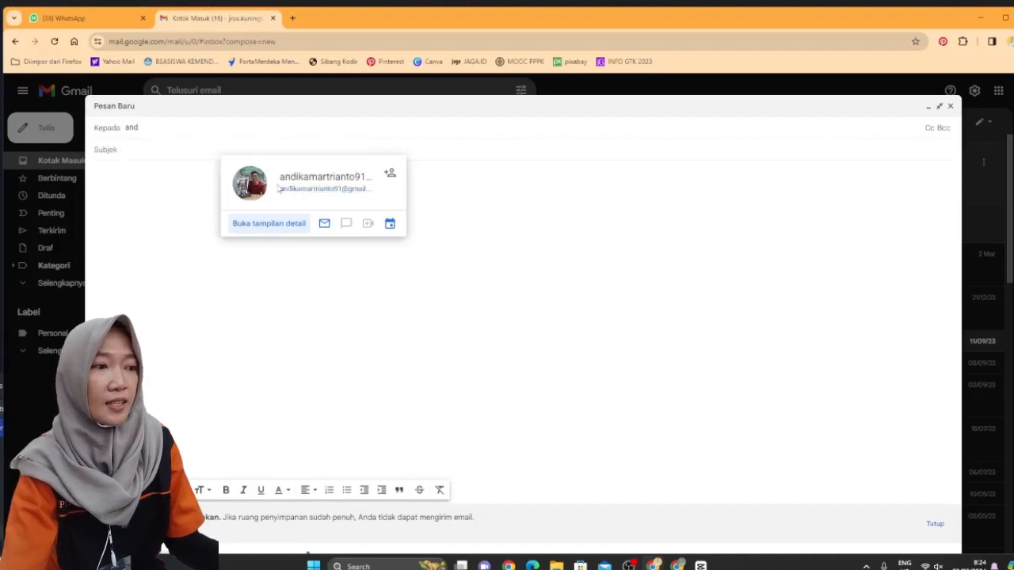
pyautogui.click(290, 191)
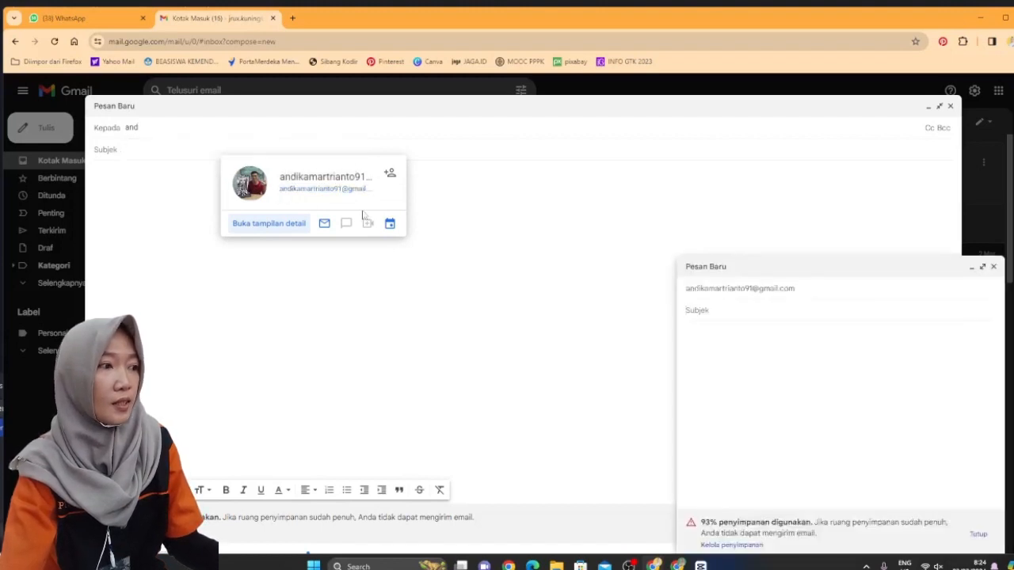
pyautogui.click(994, 267)
pyautogui.click(297, 123)
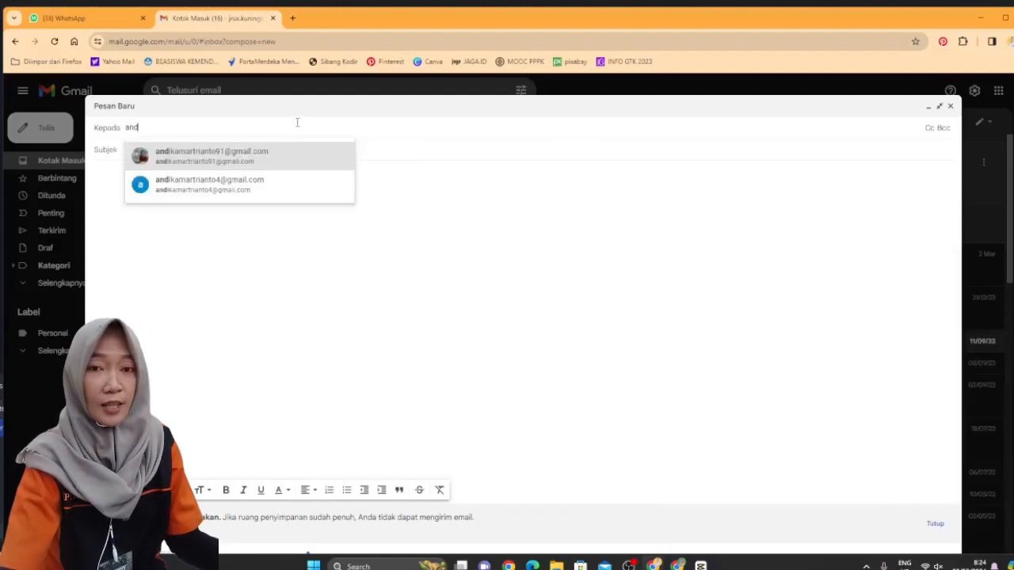
pyautogui.click(186, 155)
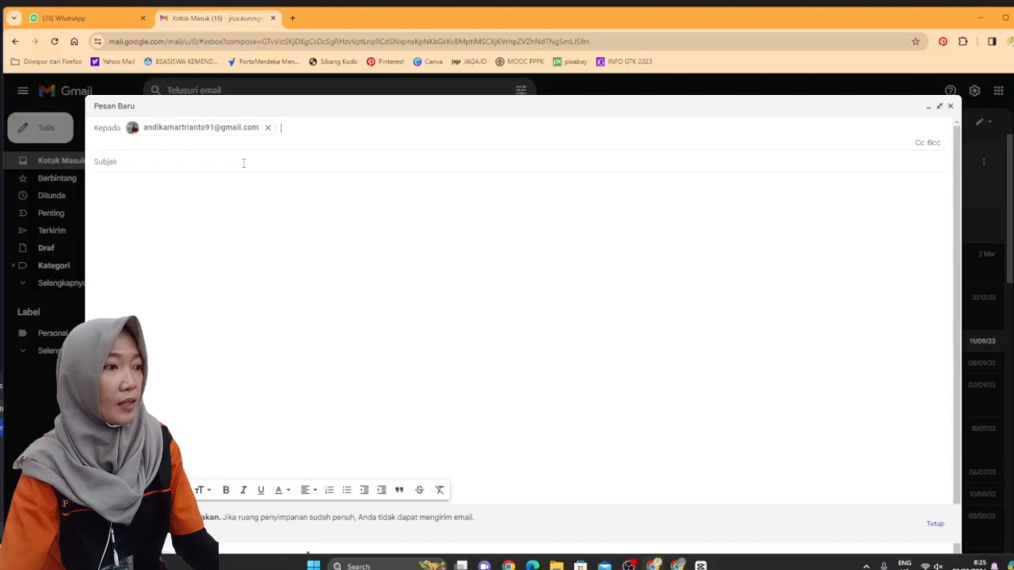
# Add two more suggested addresses as the second and third recipients
pyautogui.write('j')
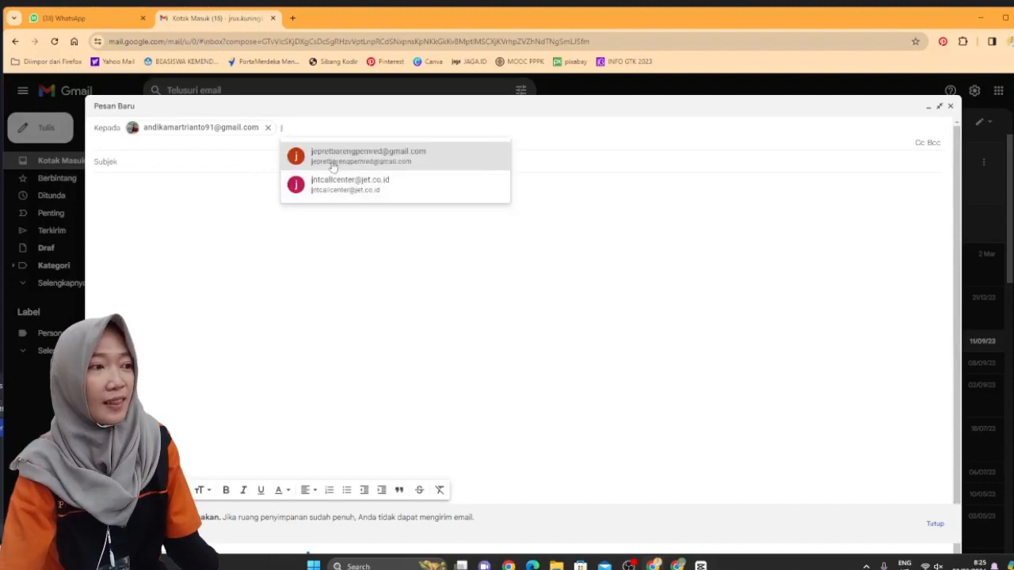
pyautogui.moveTo(333, 164)
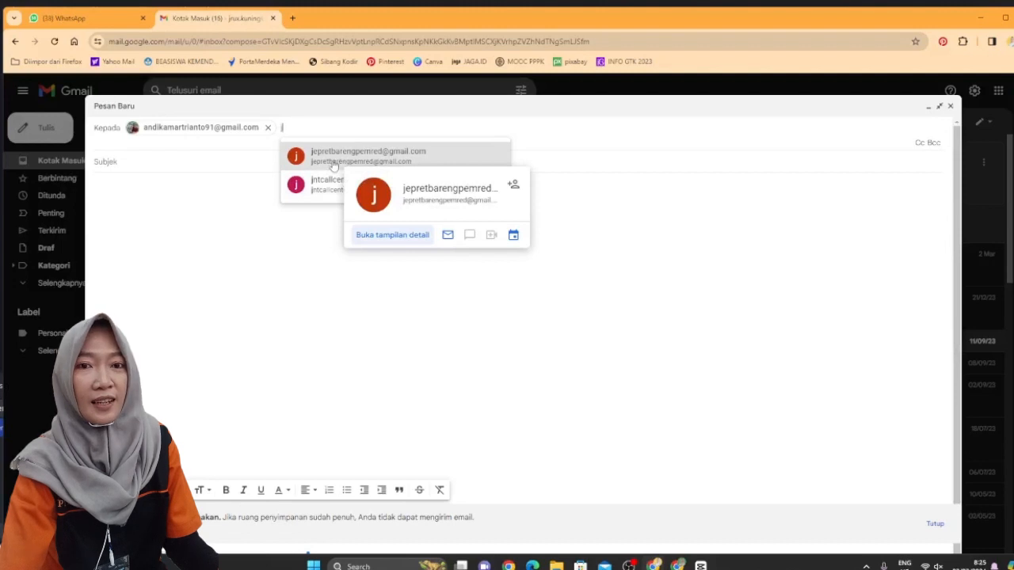
pyautogui.click(333, 162)
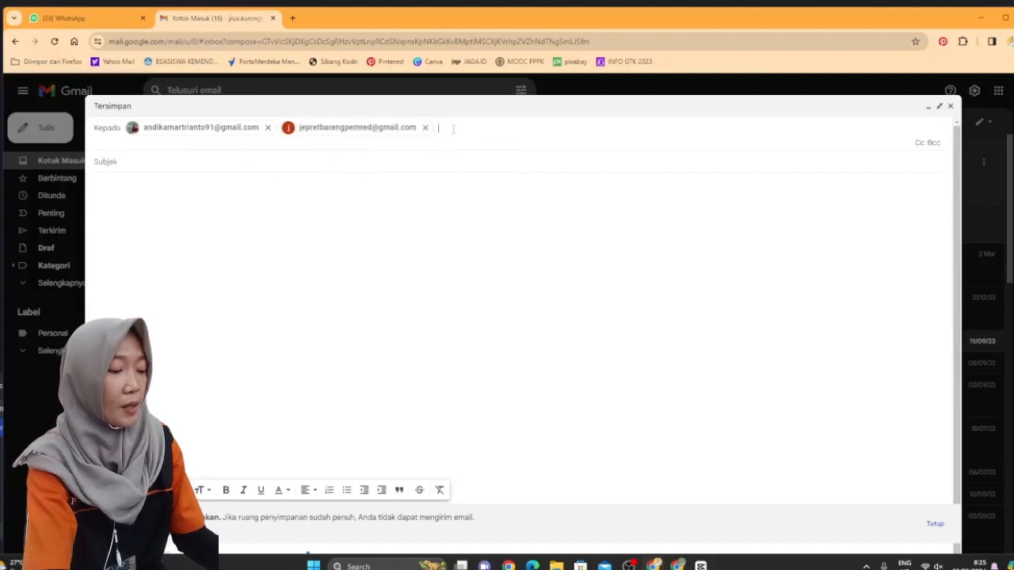
pyautogui.write('jrux')
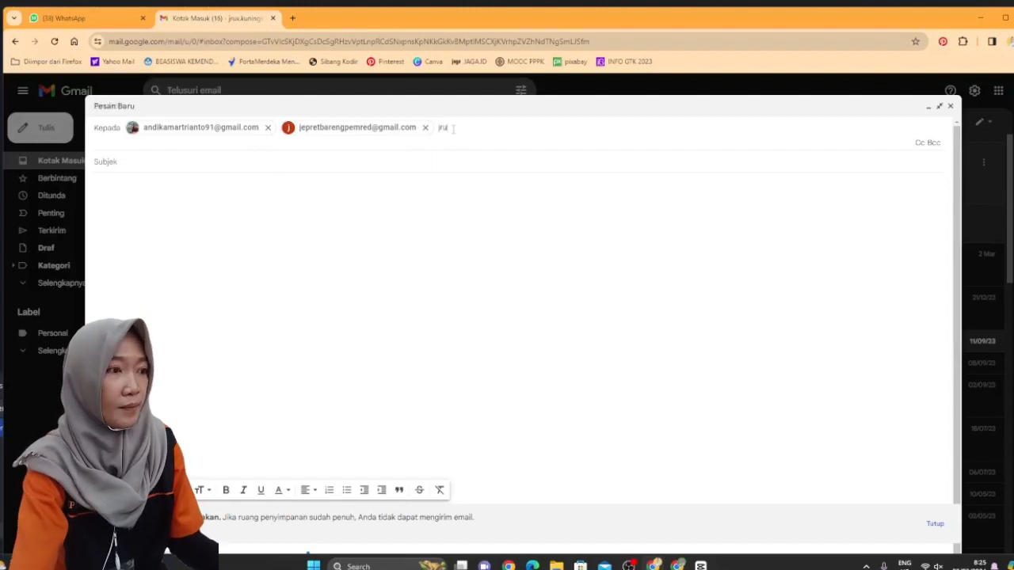
pyautogui.press('BackSpace')
pyautogui.press('BackSpace')
pyautogui.press('BackSpace')
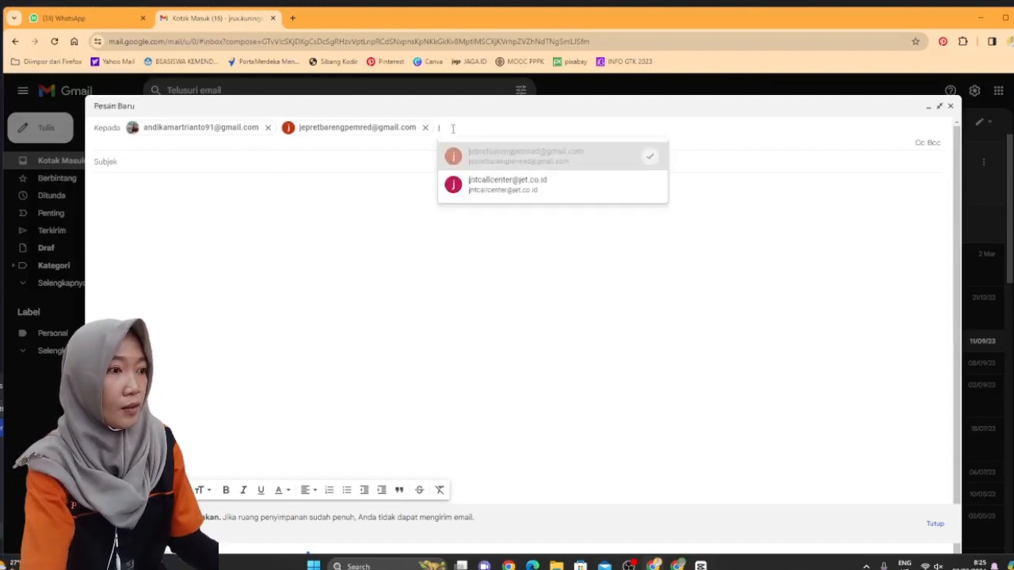
pyautogui.write('b')
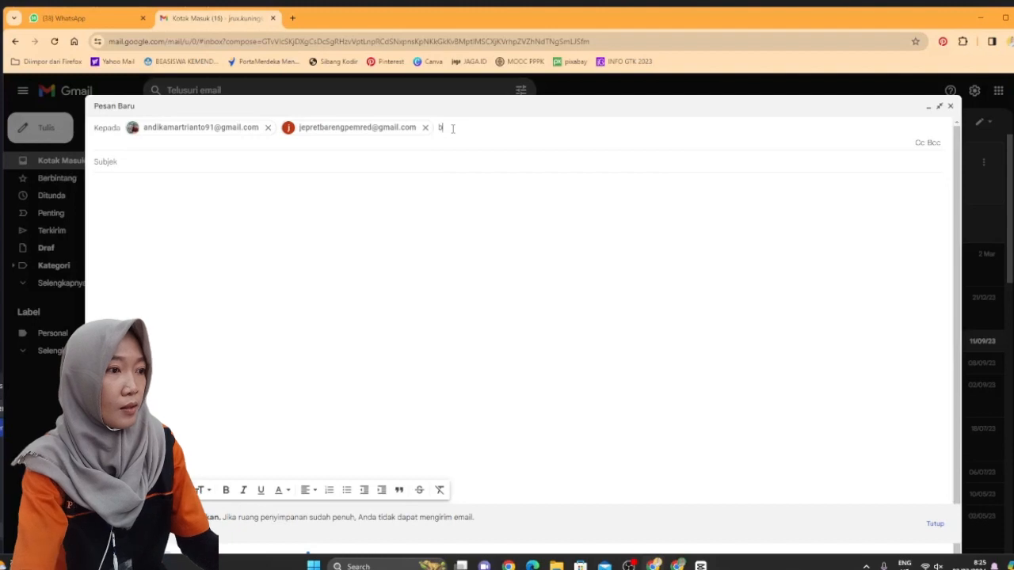
pyautogui.write('je')
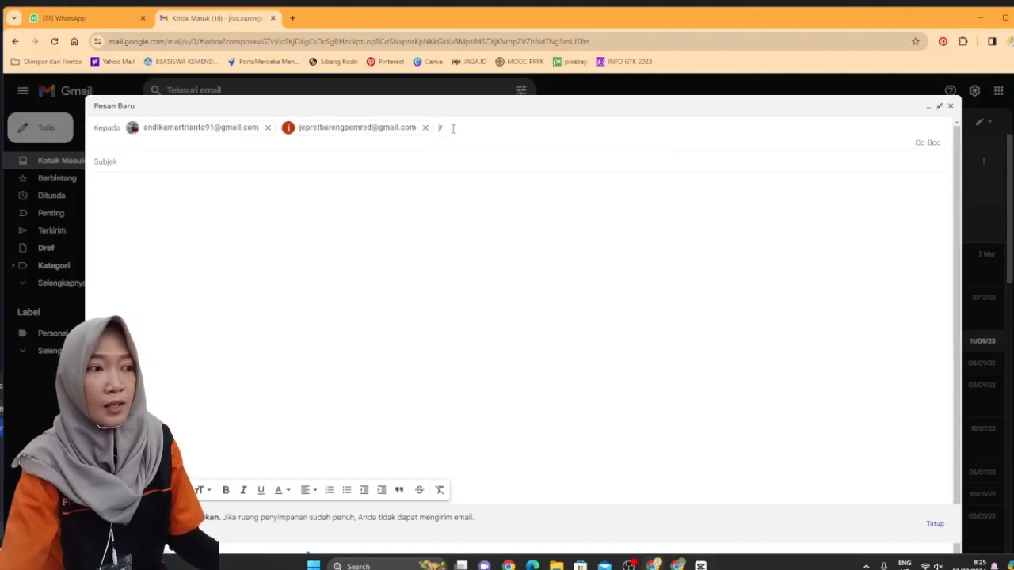
pyautogui.press('BackSpace')
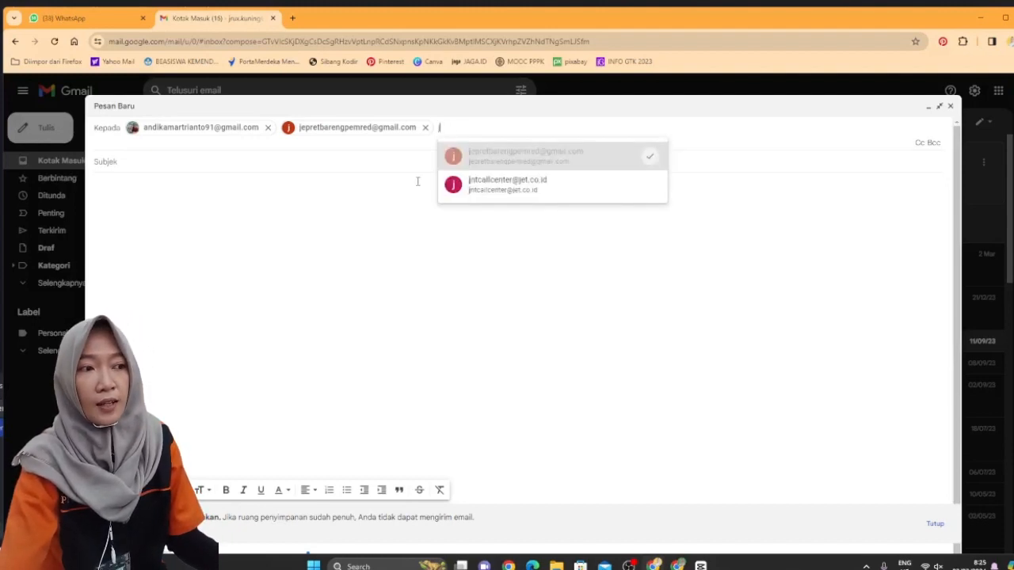
pyautogui.click(499, 191)
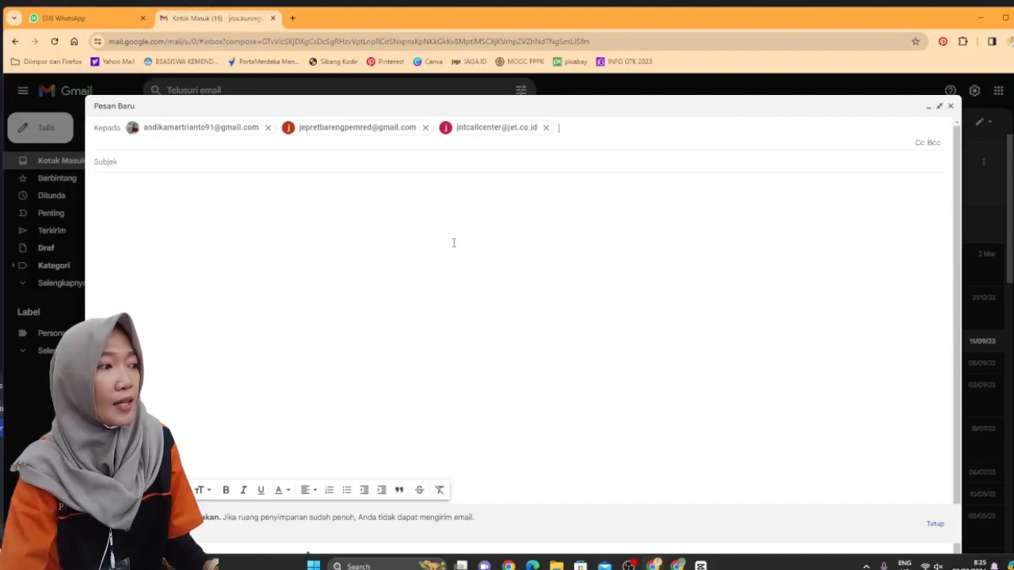
# Set the message subject to 'surat lamaran pekerjaan'
pyautogui.click(172, 157)
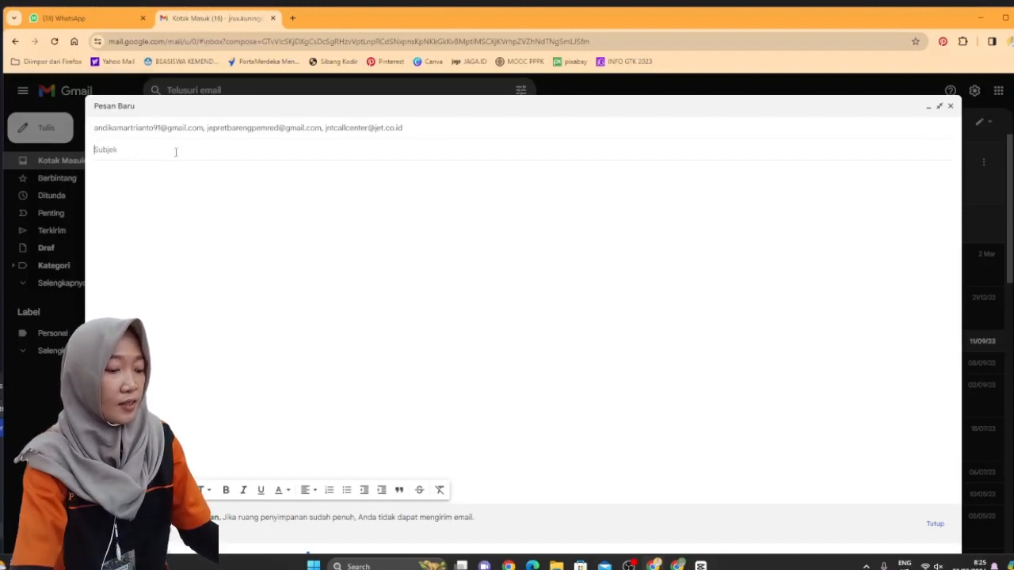
pyautogui.write('surat')
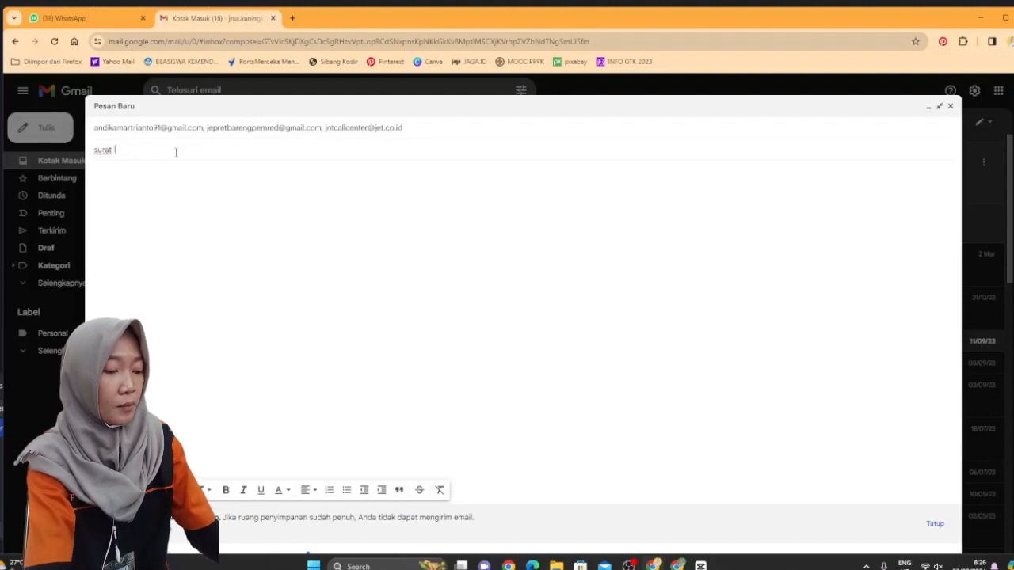
pyautogui.write(' lamaran pekerjaan')
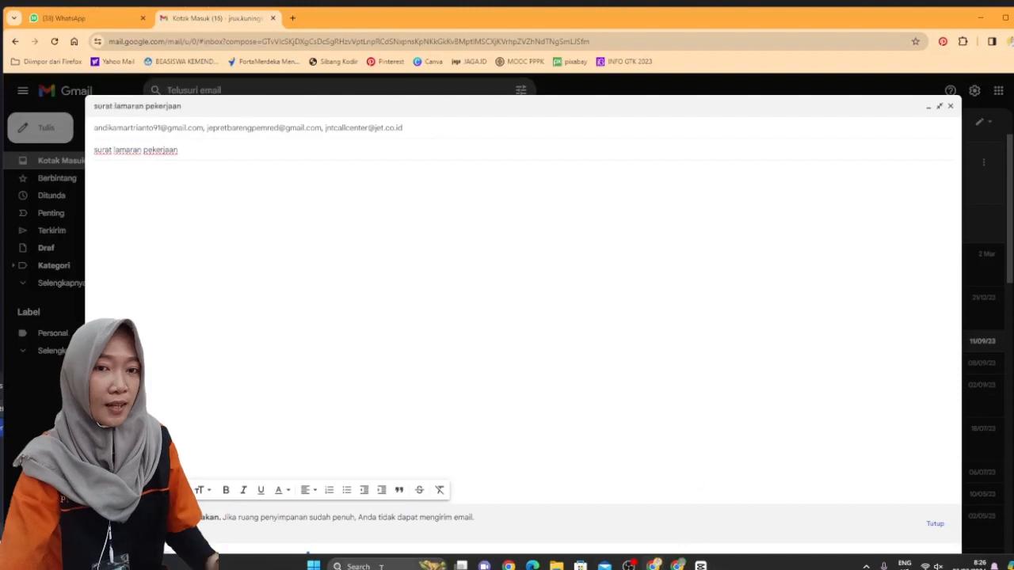
pyautogui.click(348, 567)
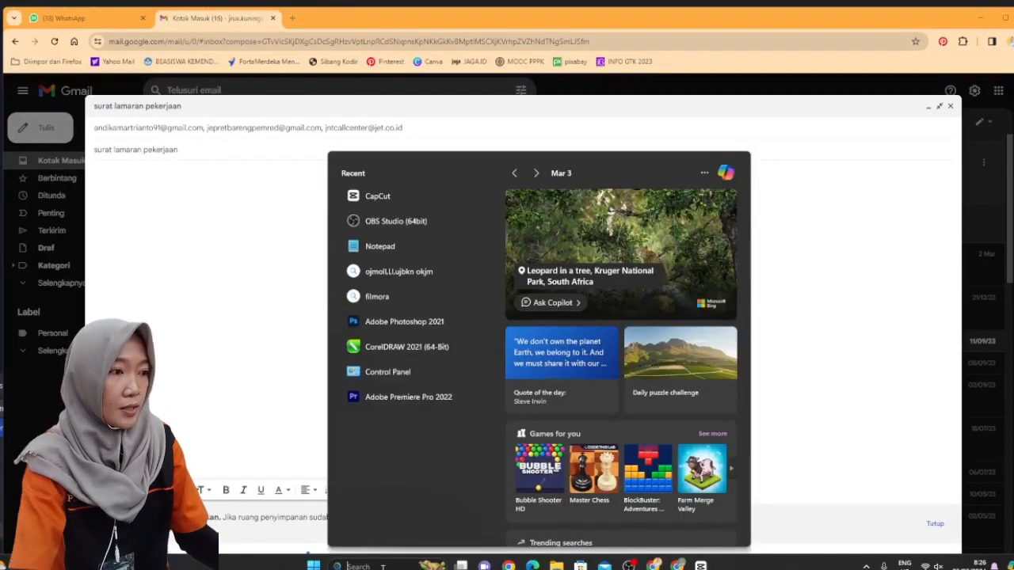
# Paste the Notepad letter dated 'Surakarta, 25 April 2022' into the Gmail message body
pyautogui.write('nota')
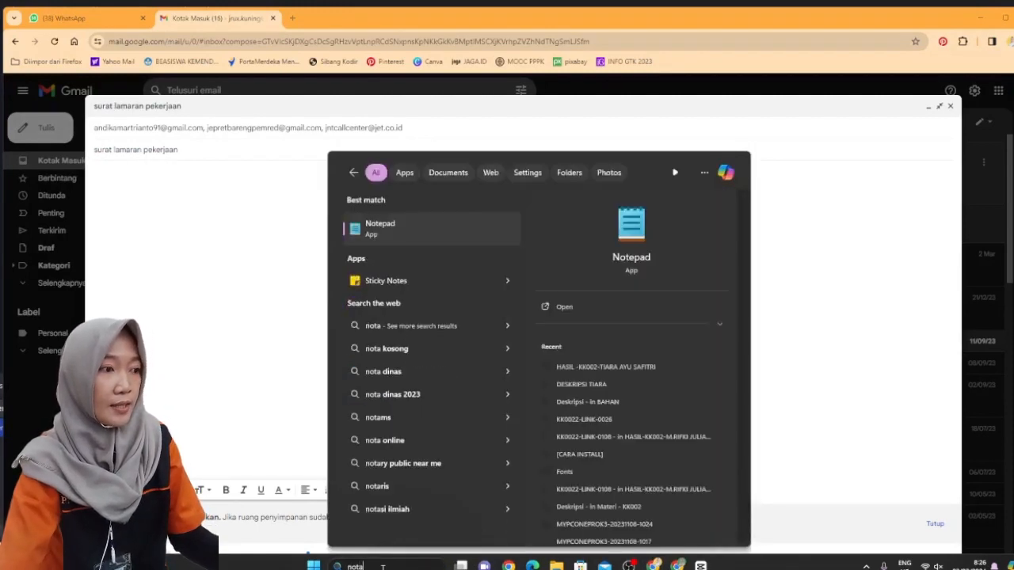
pyautogui.click(378, 242)
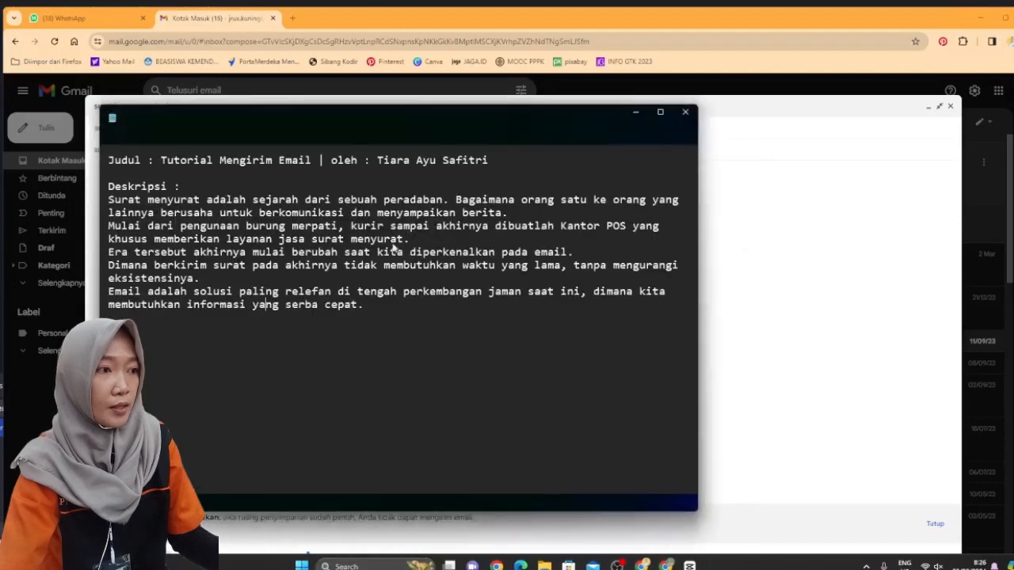
pyautogui.click(544, 119)
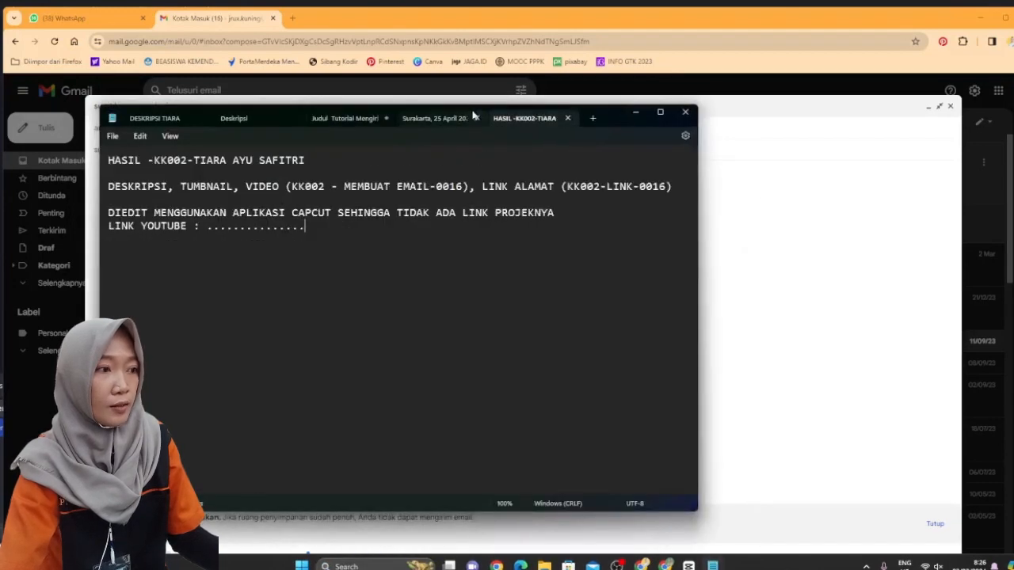
pyautogui.click(444, 117)
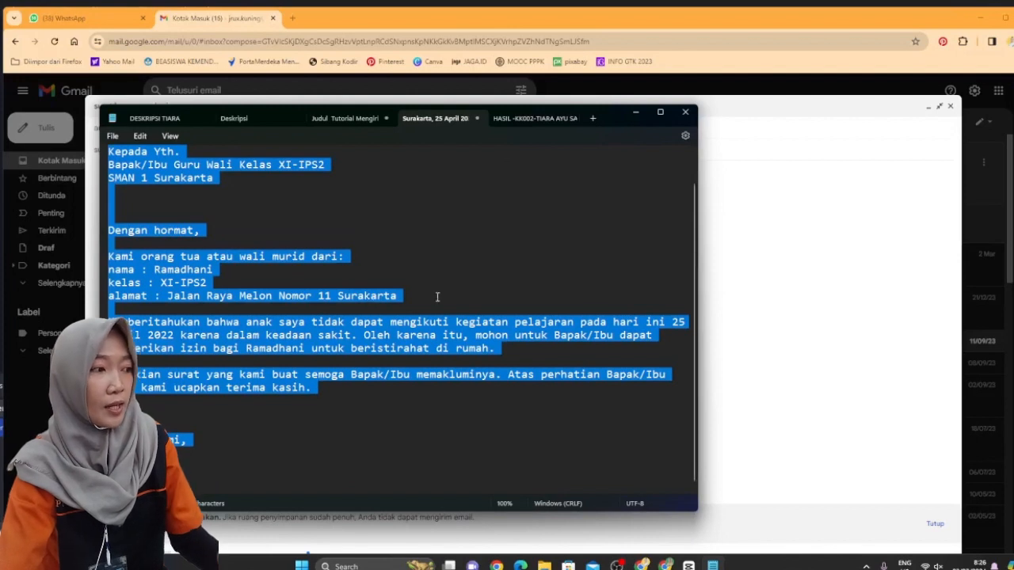
pyautogui.click(752, 294)
pyautogui.hotkey('ctrl', 'v')
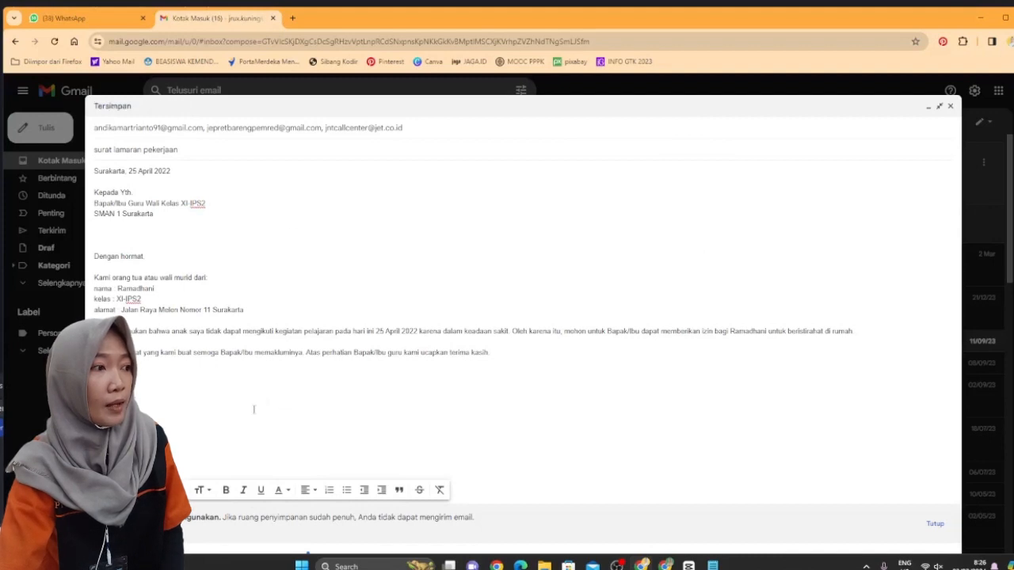
# Remove the second and third recipients from the job application letter
pyautogui.click(249, 131)
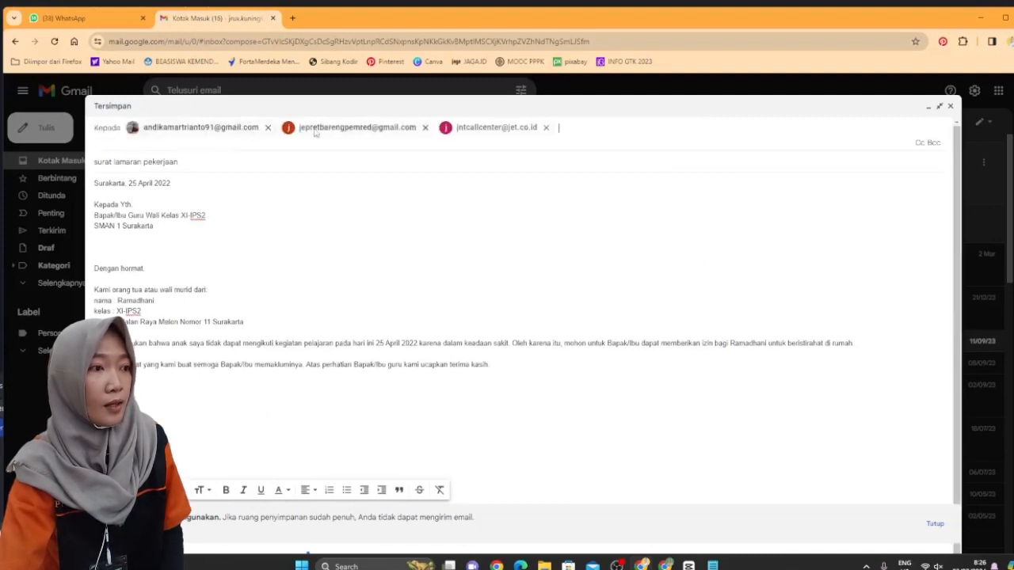
pyautogui.click(424, 129)
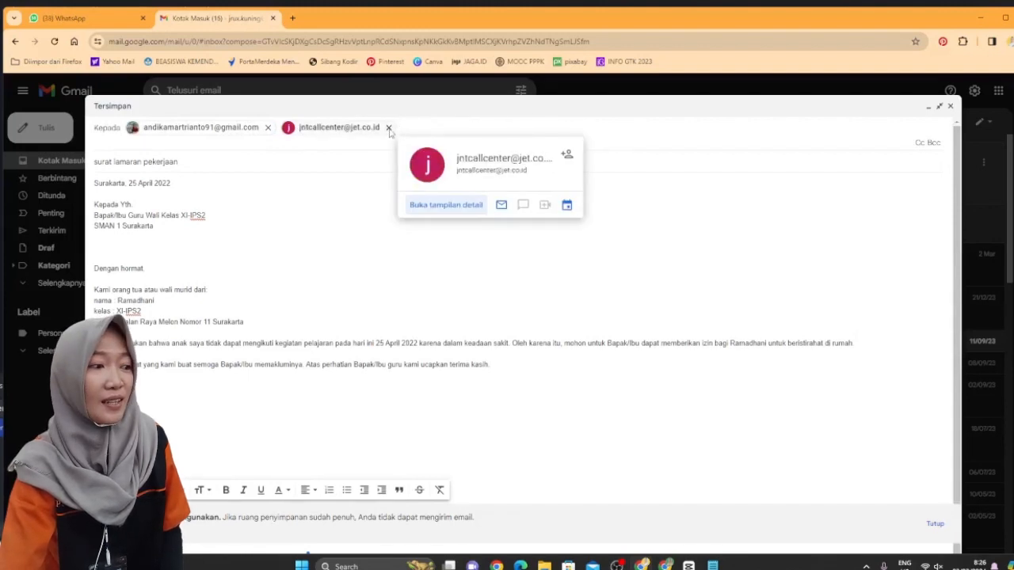
pyautogui.click(389, 127)
pyautogui.scroll(-1, 582, 290)
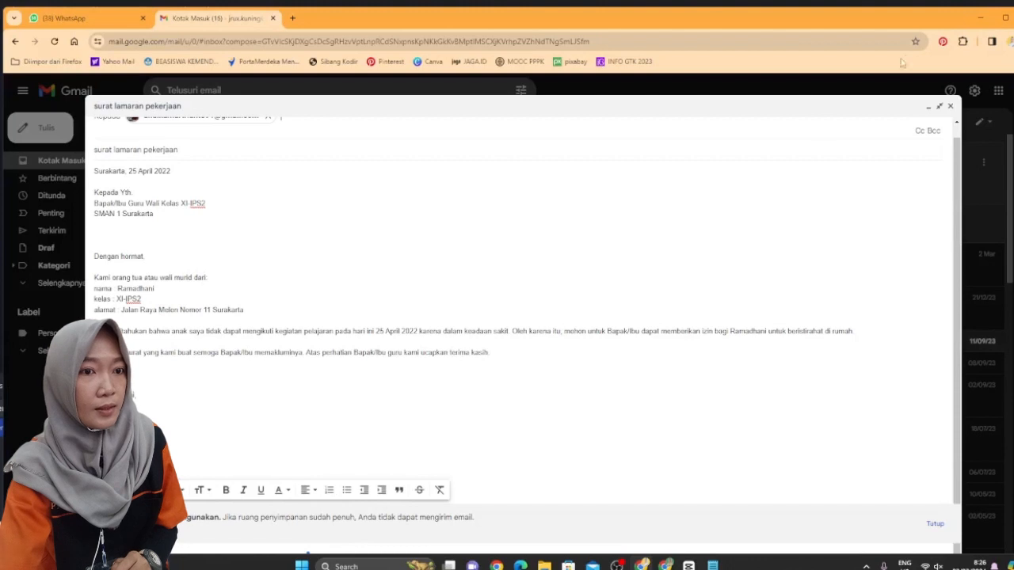
# Dismiss the storage warning, review the letter full-screen, and send 'surat lamaran pekerjaan'
pyautogui.click(939, 106)
pyautogui.scroll(-2, 822, 444)
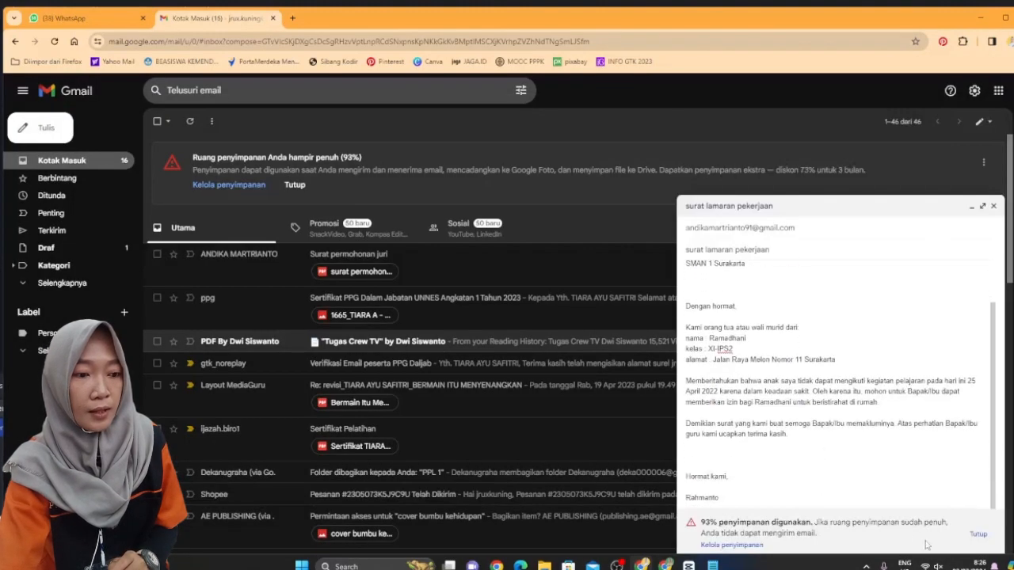
pyautogui.click(980, 535)
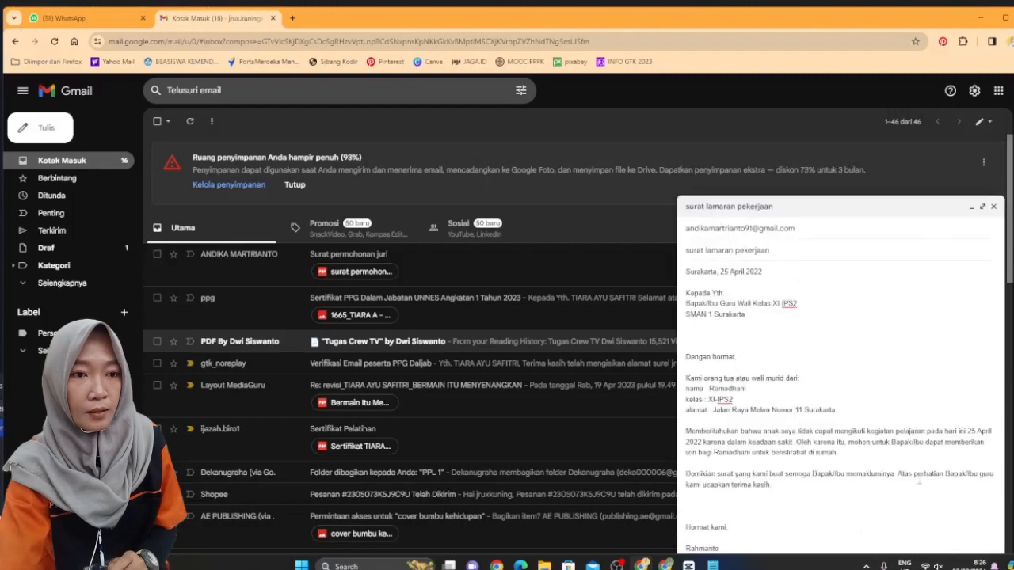
pyautogui.scroll(-5, 890, 181)
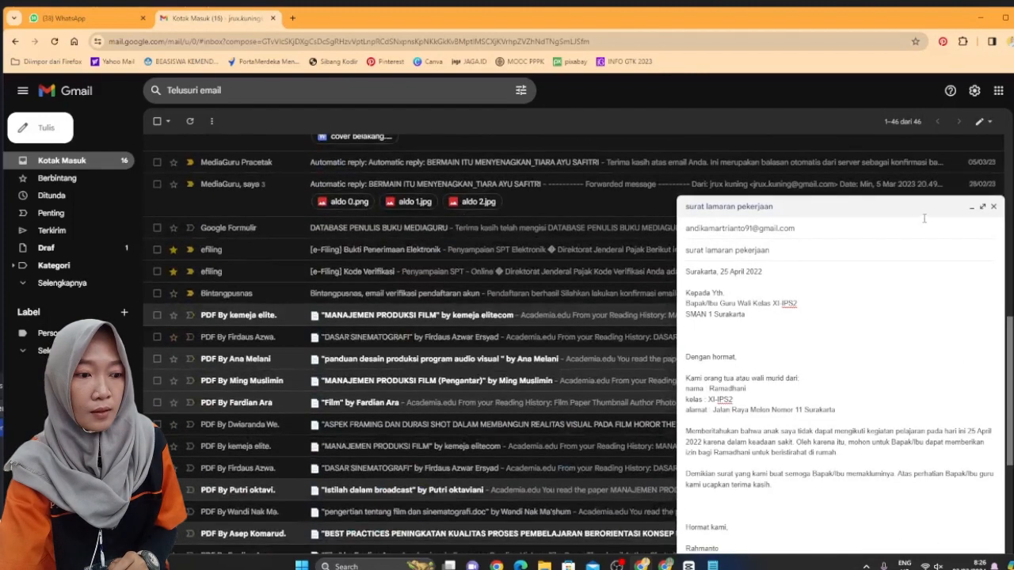
pyautogui.click(983, 206)
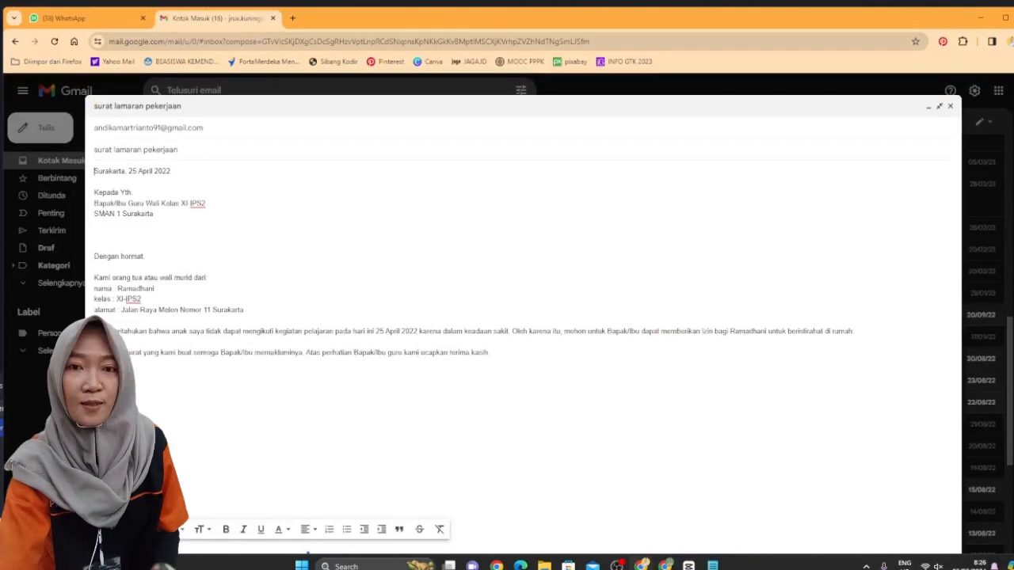
pyautogui.click(119, 553)
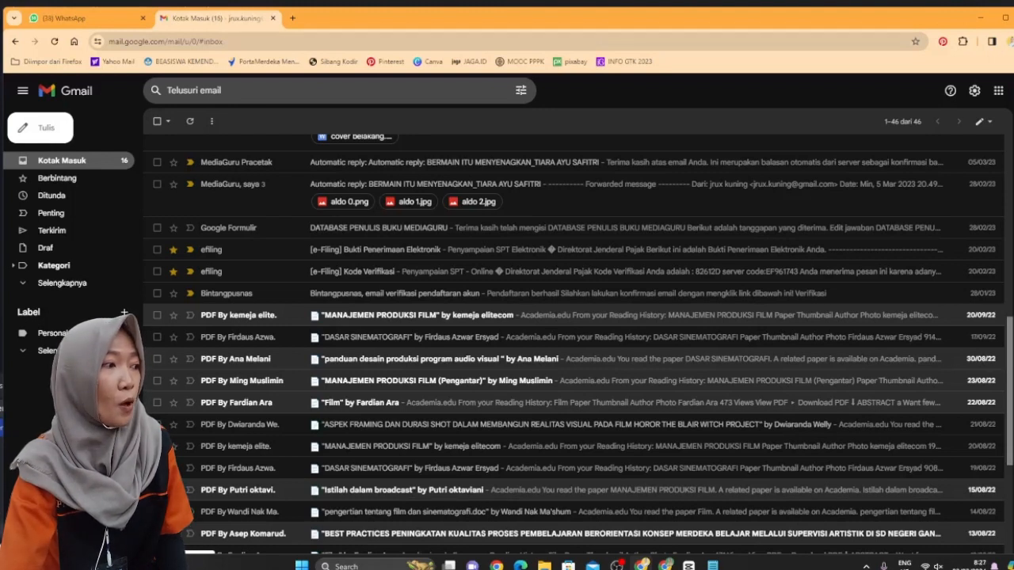
pyautogui.click(56, 230)
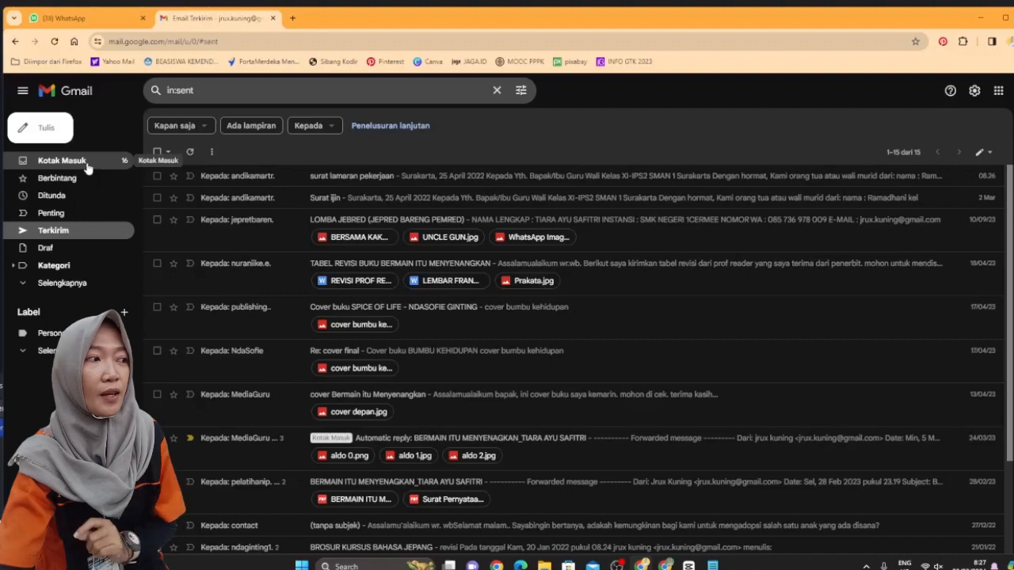
pyautogui.click(87, 167)
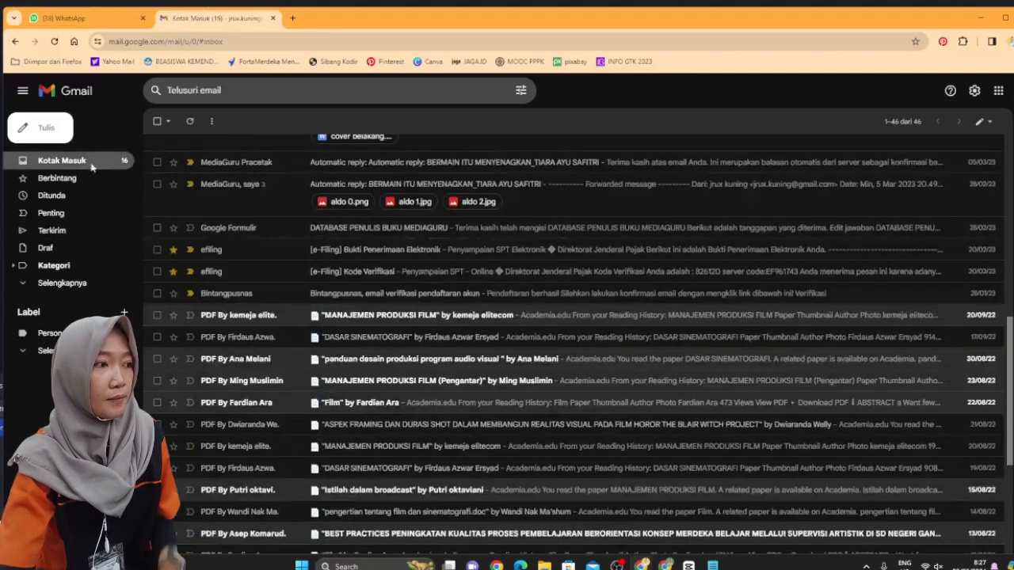
pyautogui.scroll(-15, 643, 341)
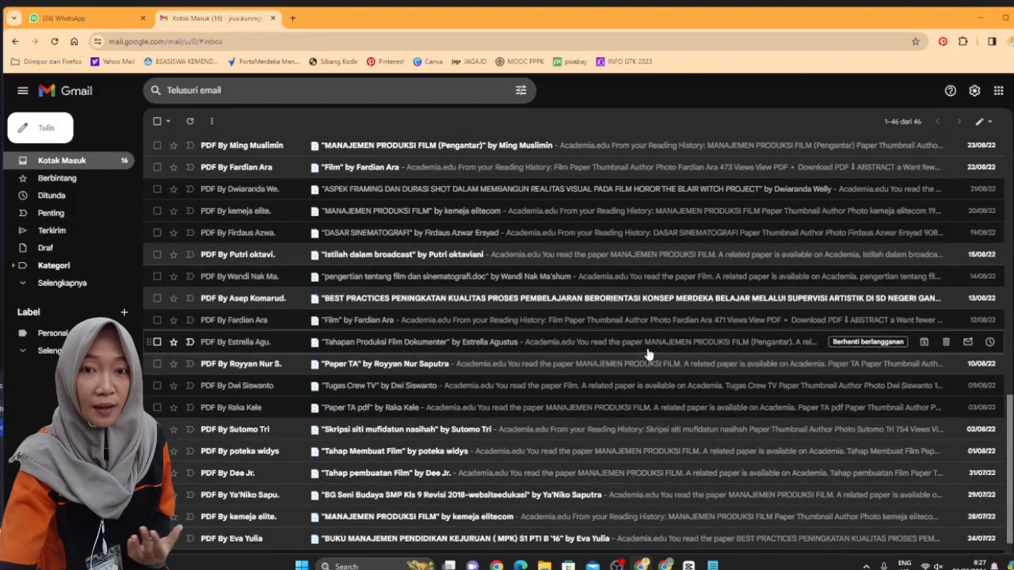
pyautogui.scroll(15, 649, 353)
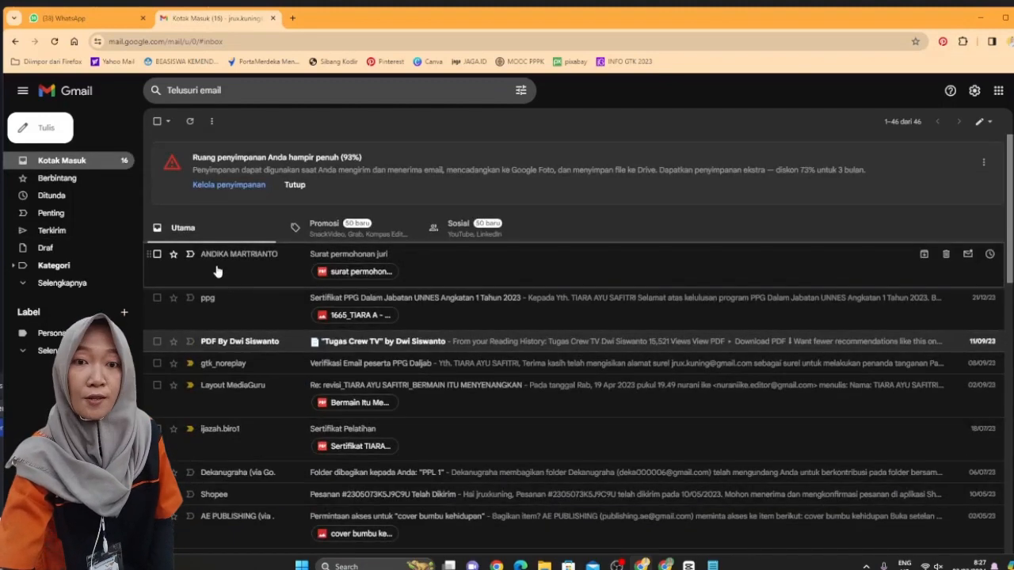
# Open the 'Surat permohonan juri' email with its PDF and start a reply
pyautogui.click(280, 262)
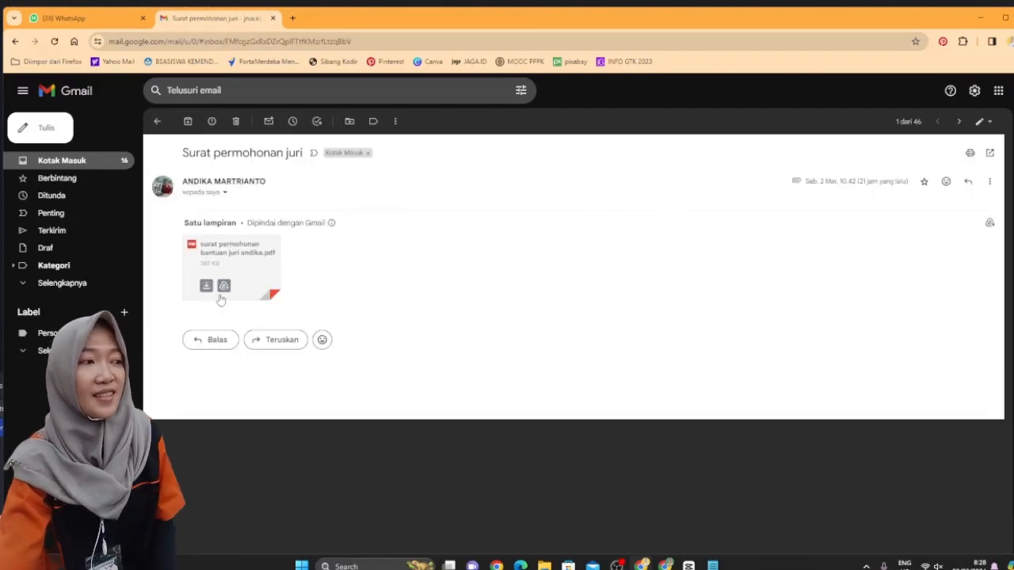
pyautogui.moveTo(236, 299)
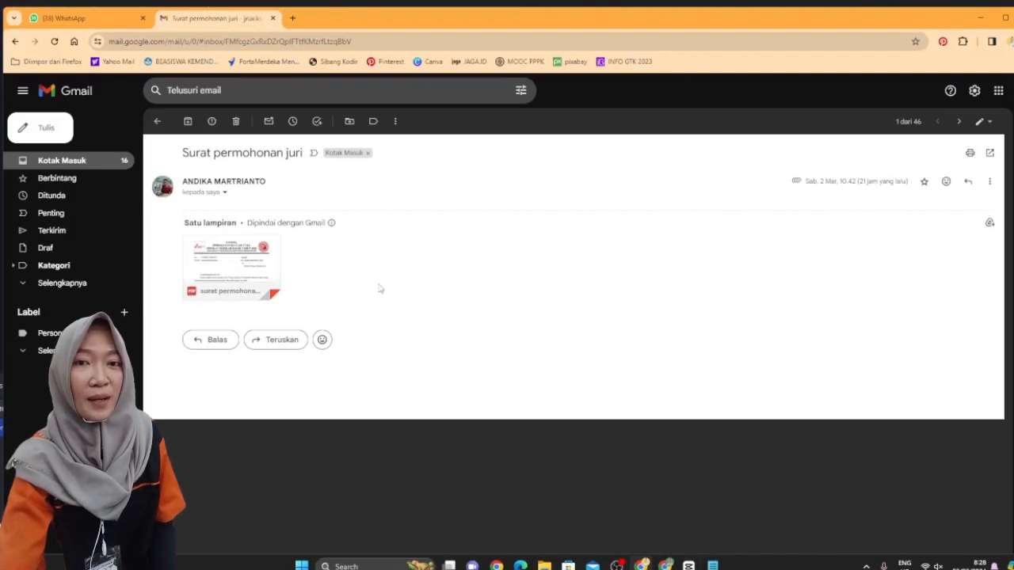
pyautogui.click(218, 343)
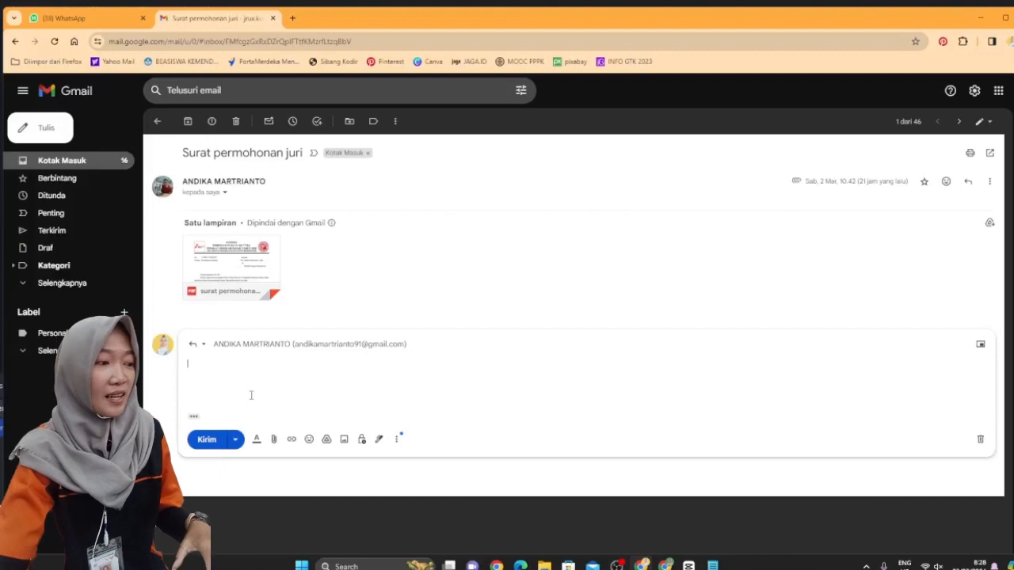
# Send the reply 'terima kasih atas undangan anda, saya bersedia hadir dalam kegiatan tersebut'
pyautogui.write('terima')
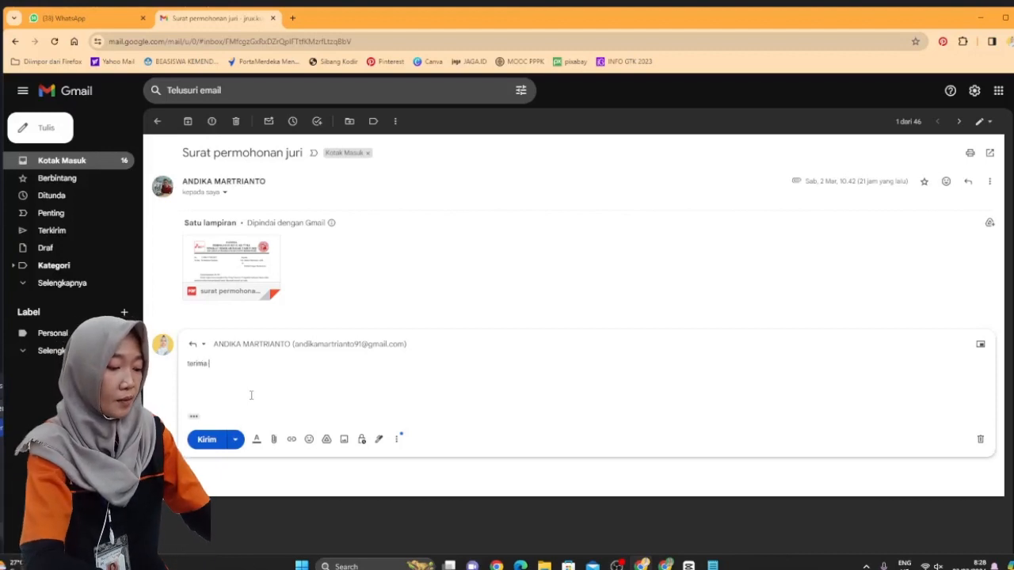
pyautogui.write(' kasih atas undangan')
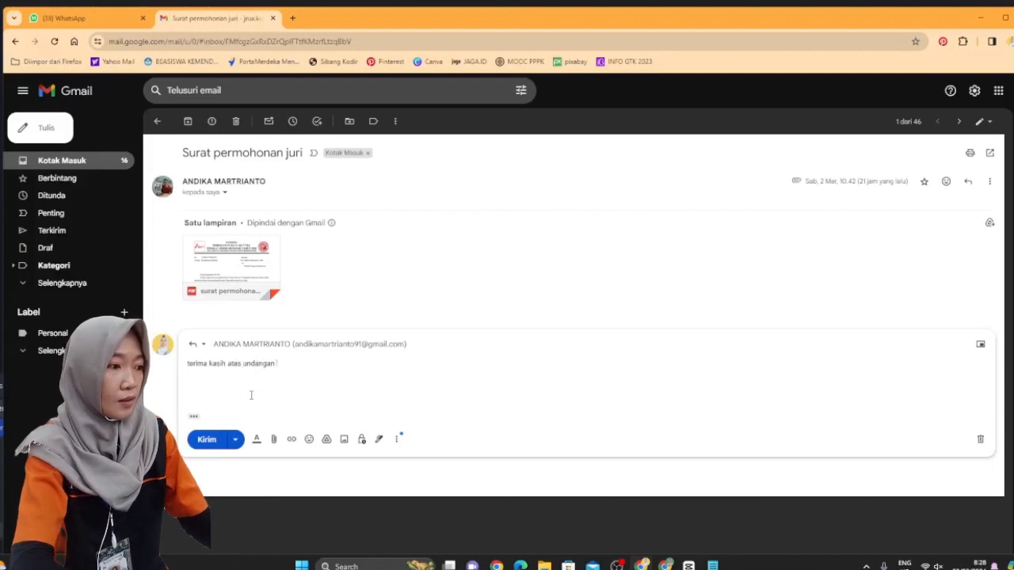
pyautogui.write(' anda, saya')
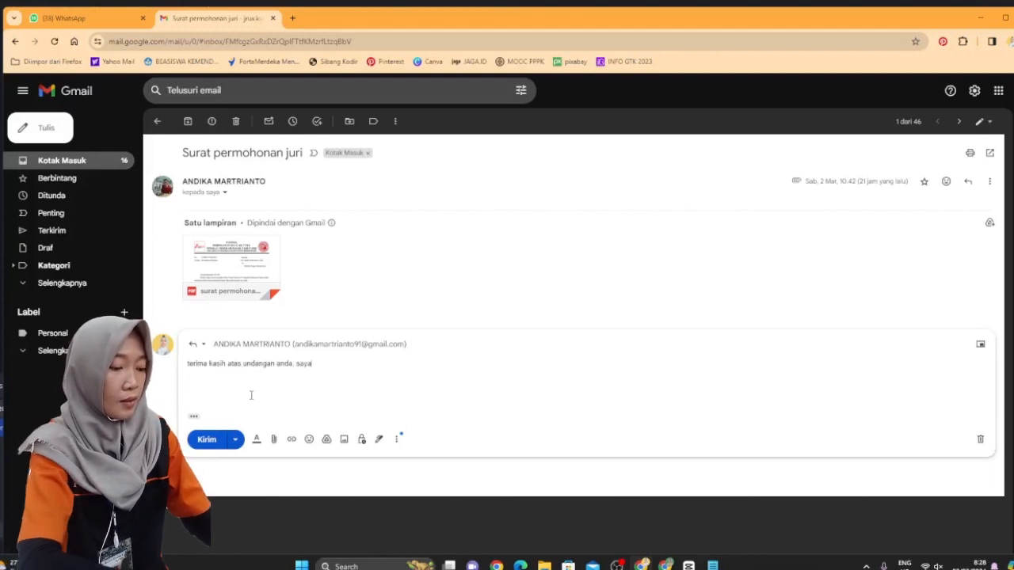
pyautogui.write(' bersedia')
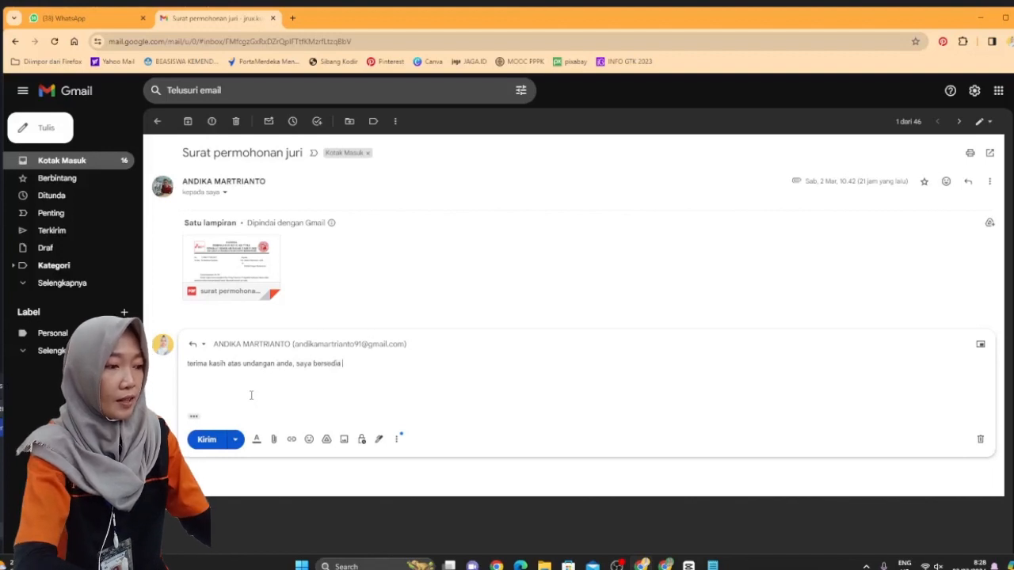
pyautogui.write(' hadir dalam ')
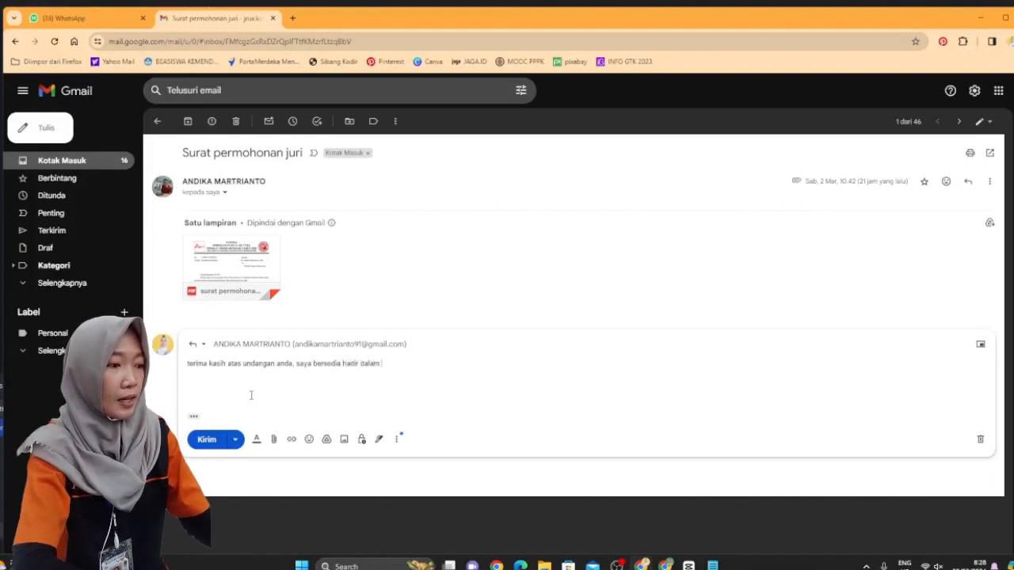
pyautogui.write('keg')
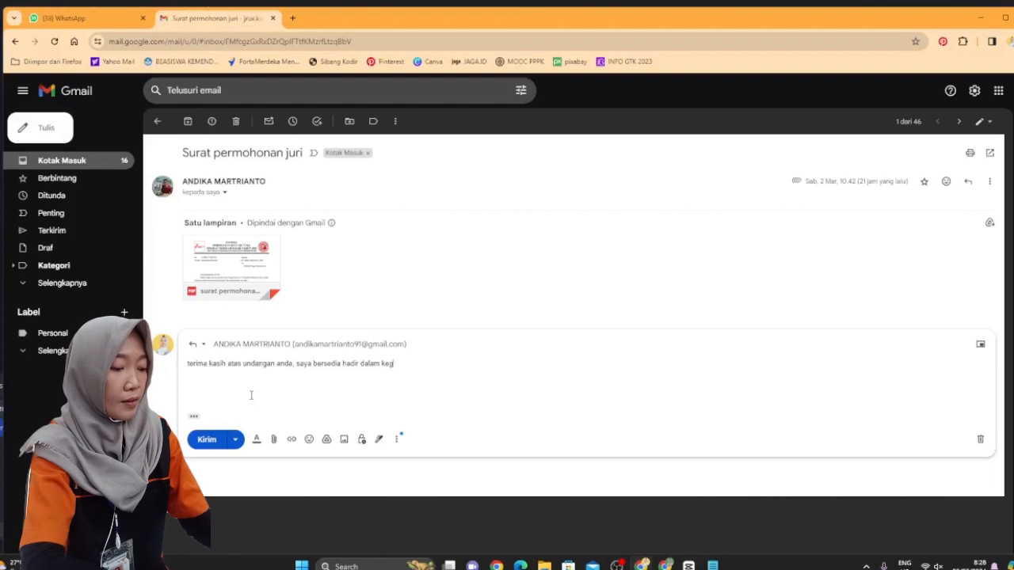
pyautogui.write('iatan tersebut')
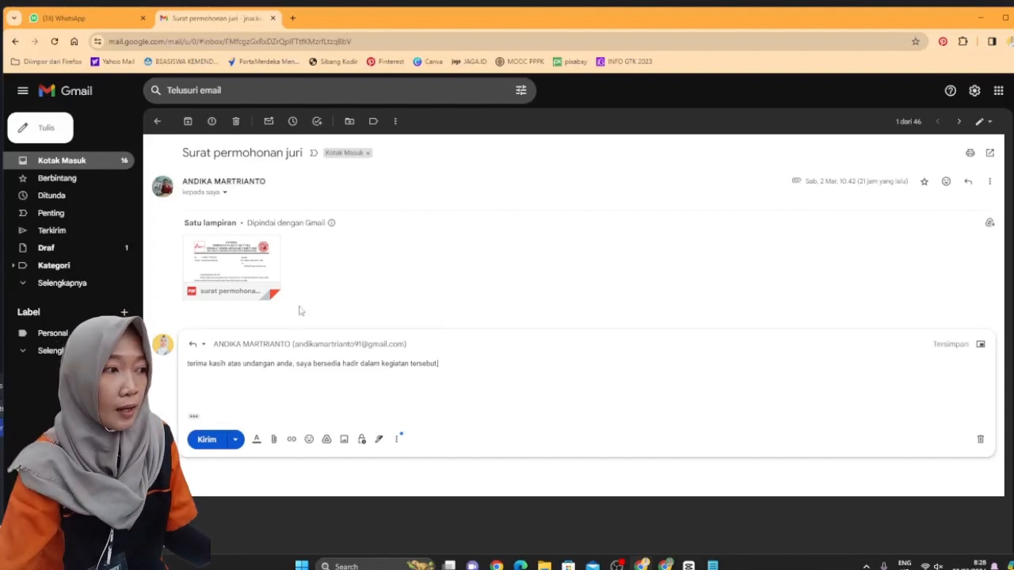
pyautogui.moveTo(275, 282)
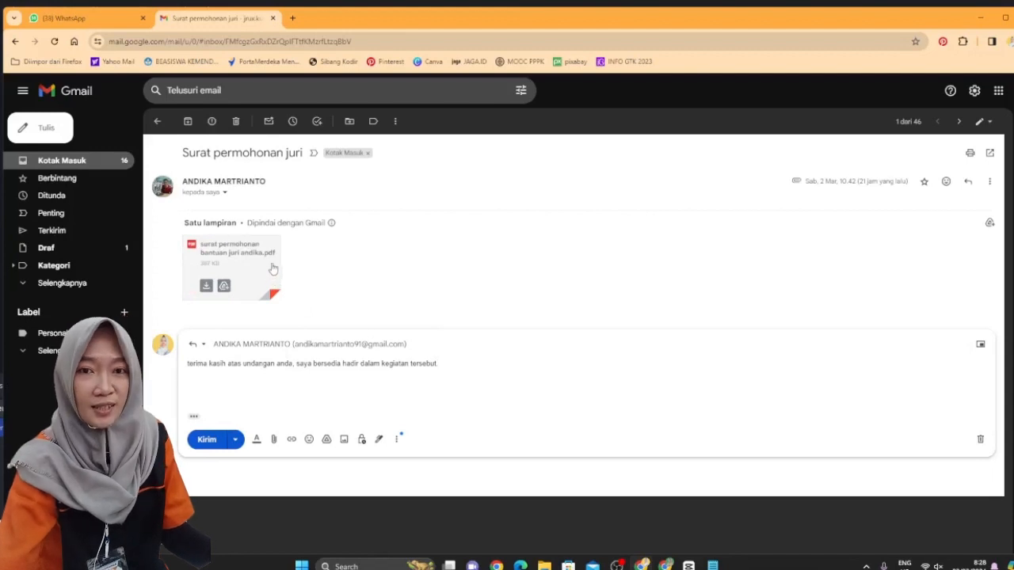
pyautogui.click(214, 446)
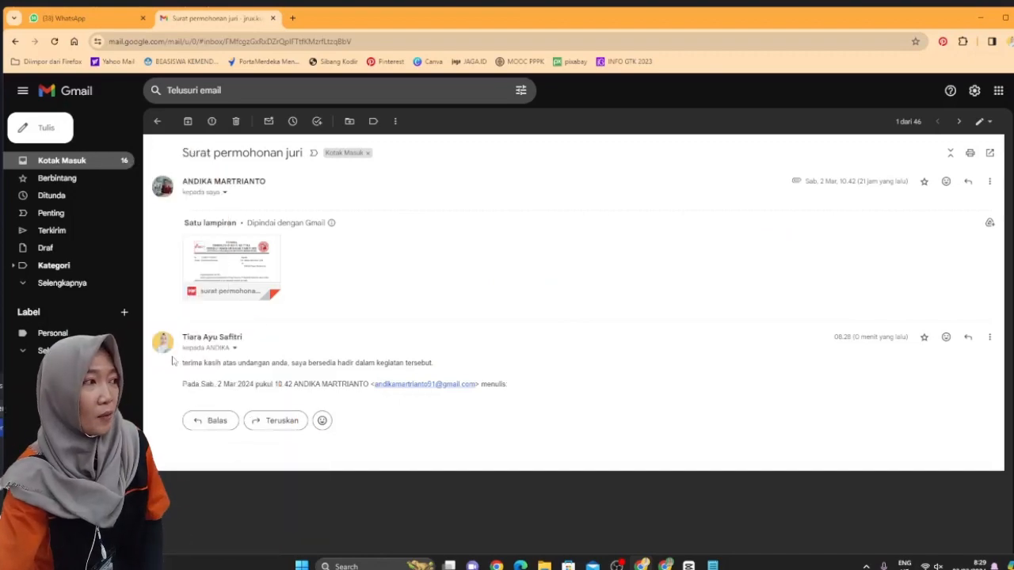
# Return to the inbox and delete the 'Surat permohonan juri' conversation, leaving 45 emails
pyautogui.click(15, 41)
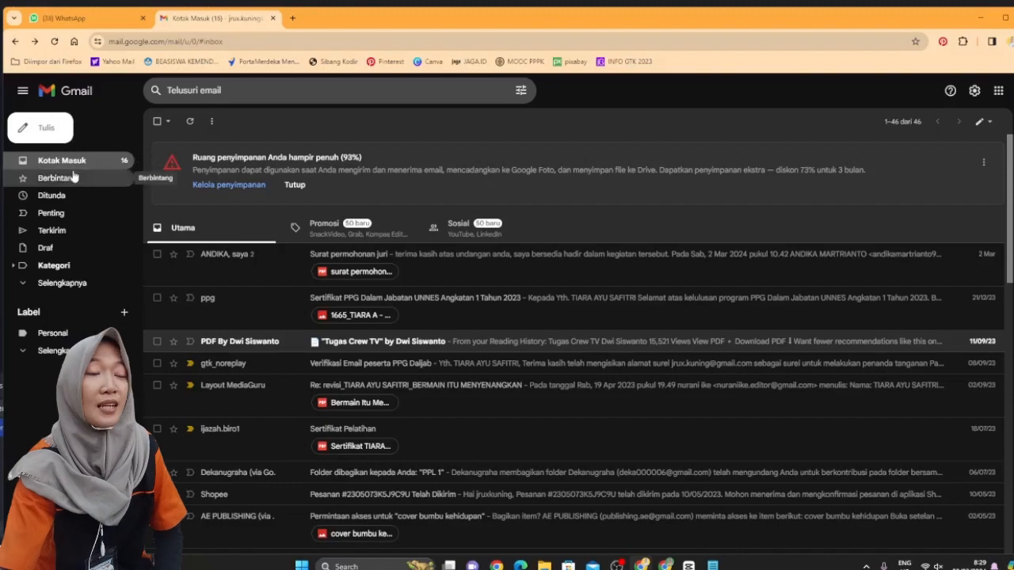
pyautogui.scroll(-15, 404, 311)
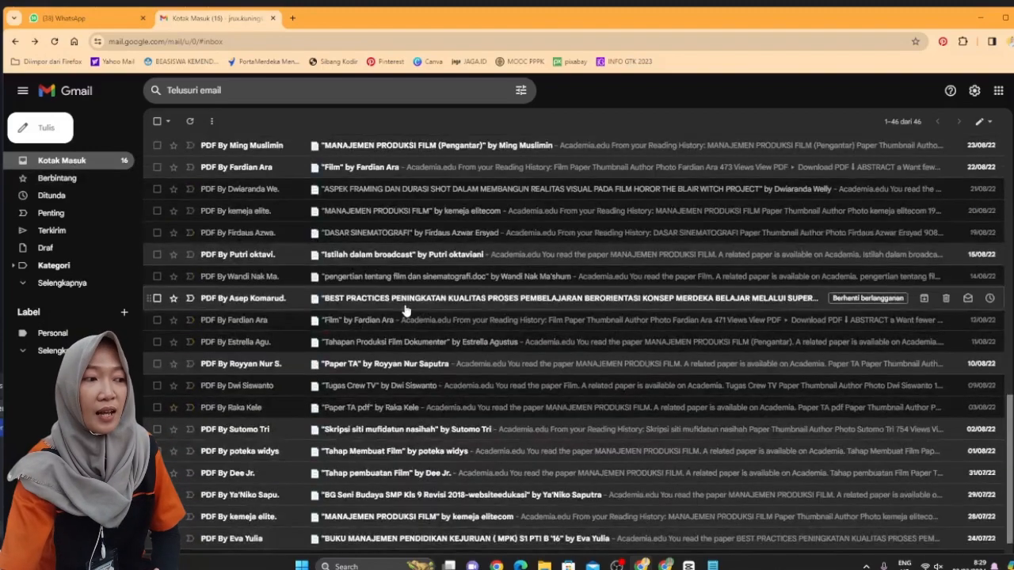
pyautogui.scroll(15, 480, 362)
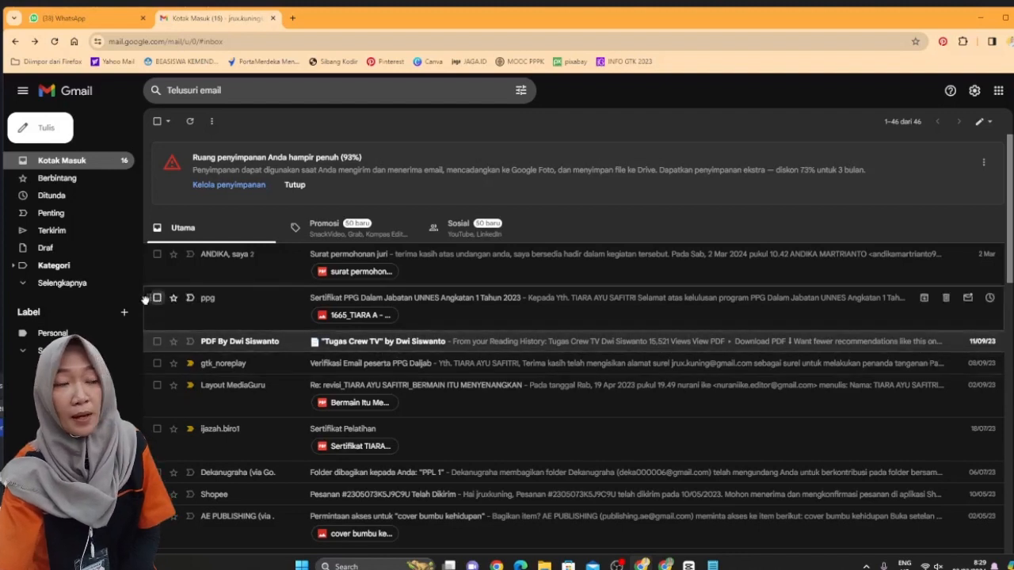
pyautogui.click(157, 255)
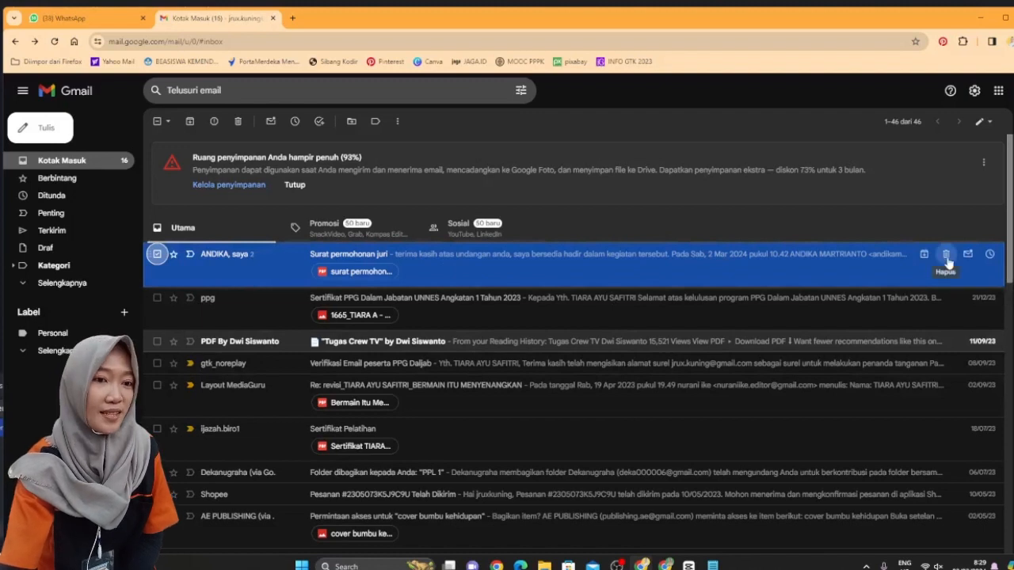
pyautogui.click(946, 255)
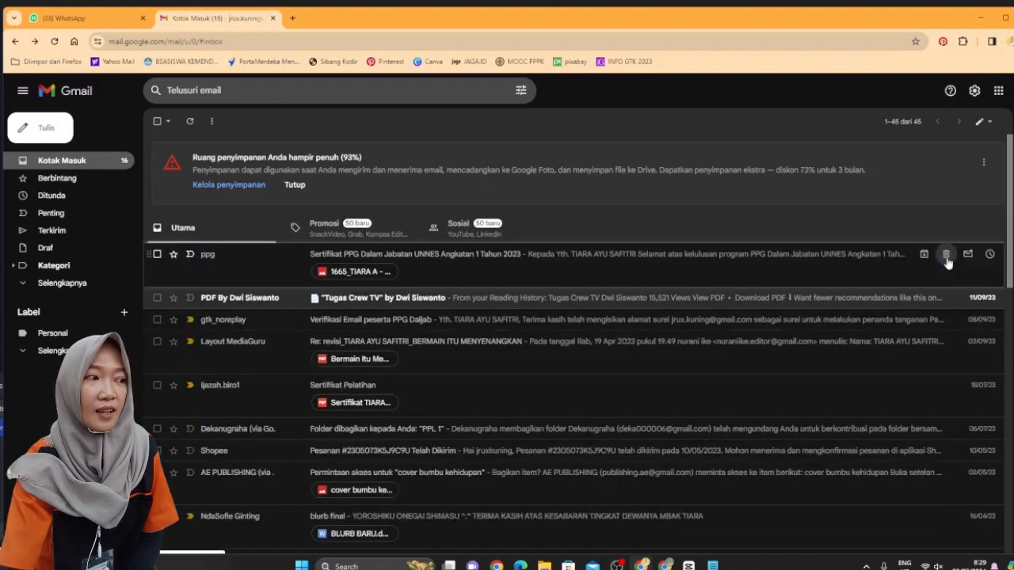